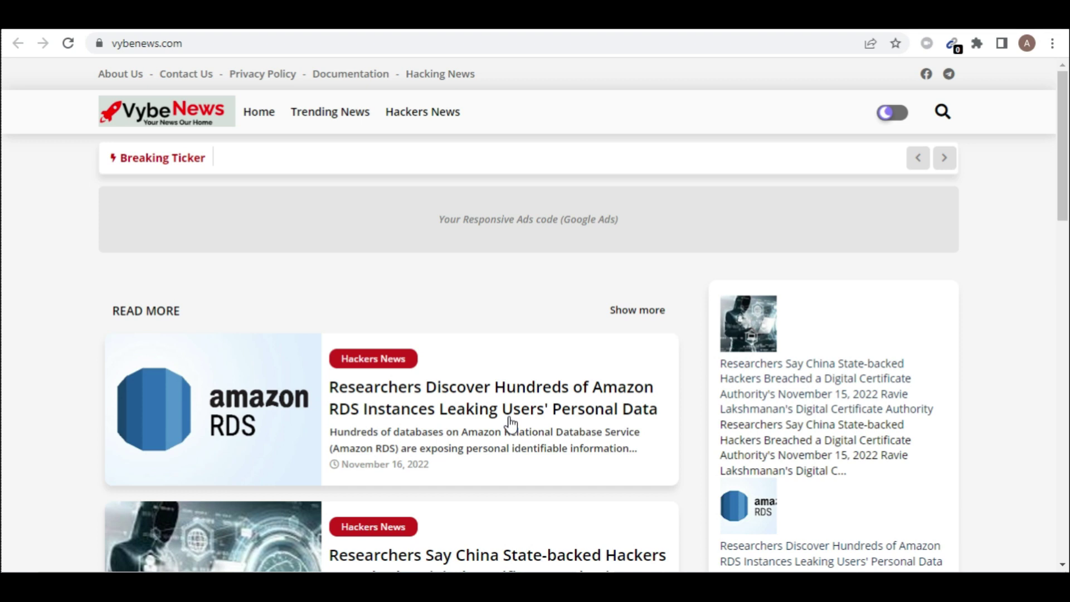
- Search 'adsterra' in a new tab and reach the Adsterra for Publishers sign-in page
{"action": "scroll", "coordinate": [510, 424], "scroll_direction": "down", "scroll_amount": 1}
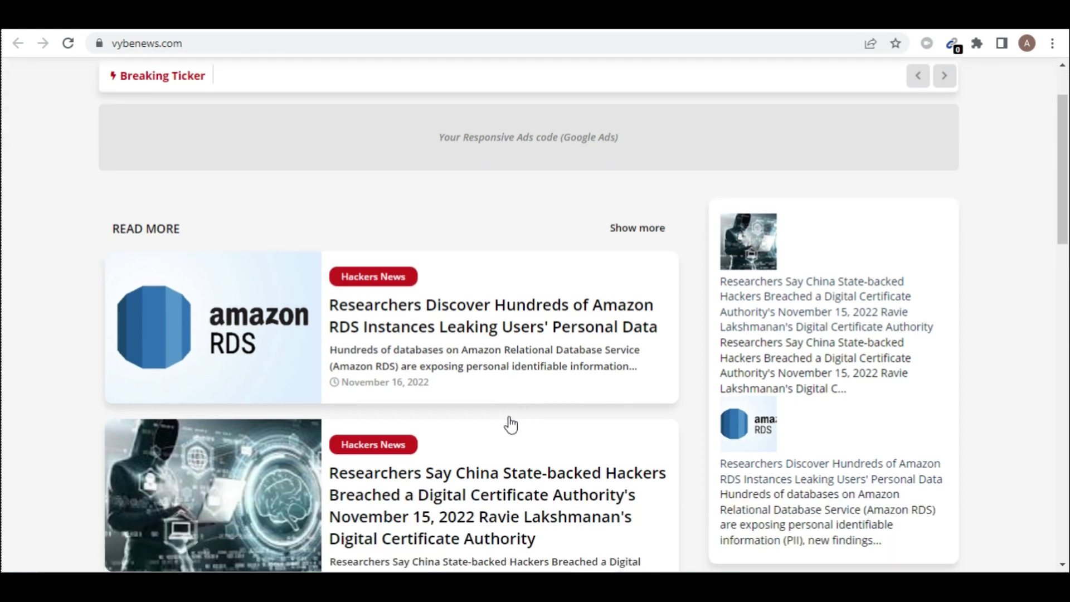
{"action": "scroll", "coordinate": [511, 425], "scroll_direction": "down", "scroll_amount": 3}
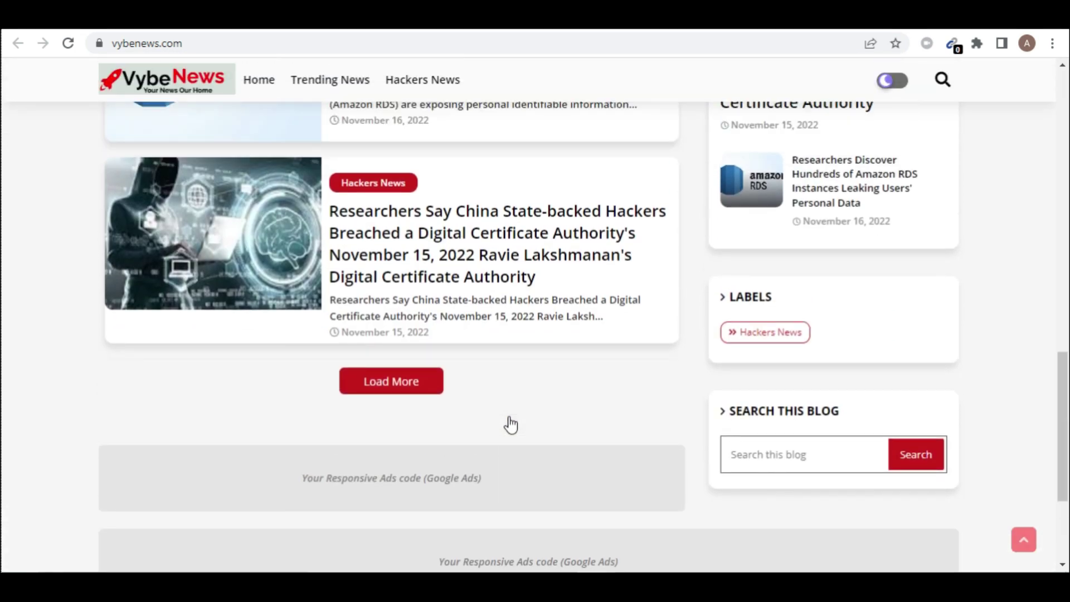
{"action": "scroll", "coordinate": [511, 424], "scroll_direction": "up", "scroll_amount": 4}
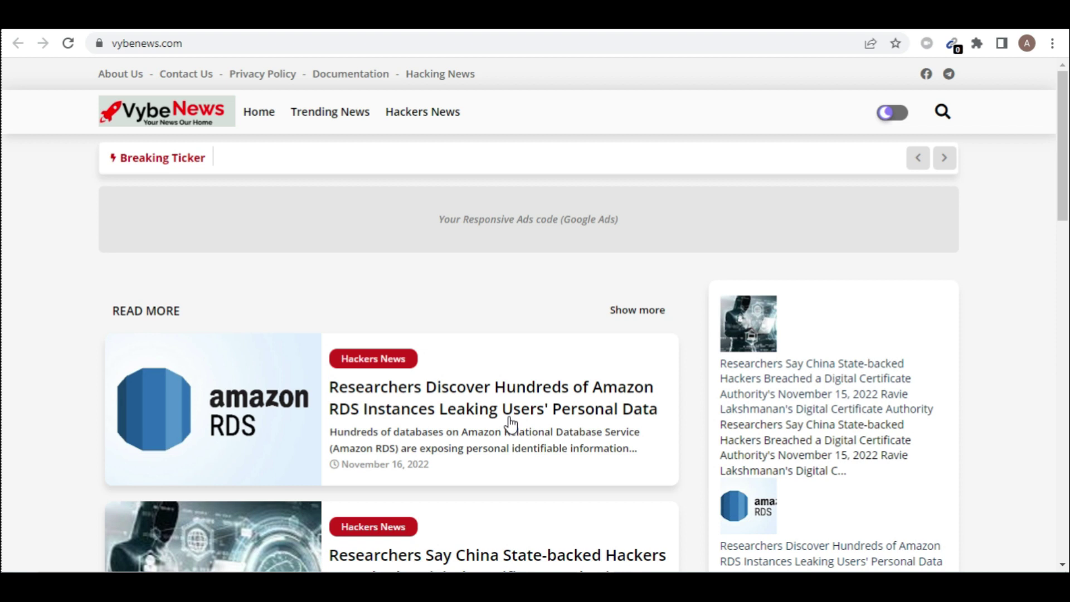
{"action": "scroll", "coordinate": [511, 425], "scroll_direction": "down", "scroll_amount": 5}
{"action": "scroll", "coordinate": [511, 424], "scroll_direction": "up", "scroll_amount": 1}
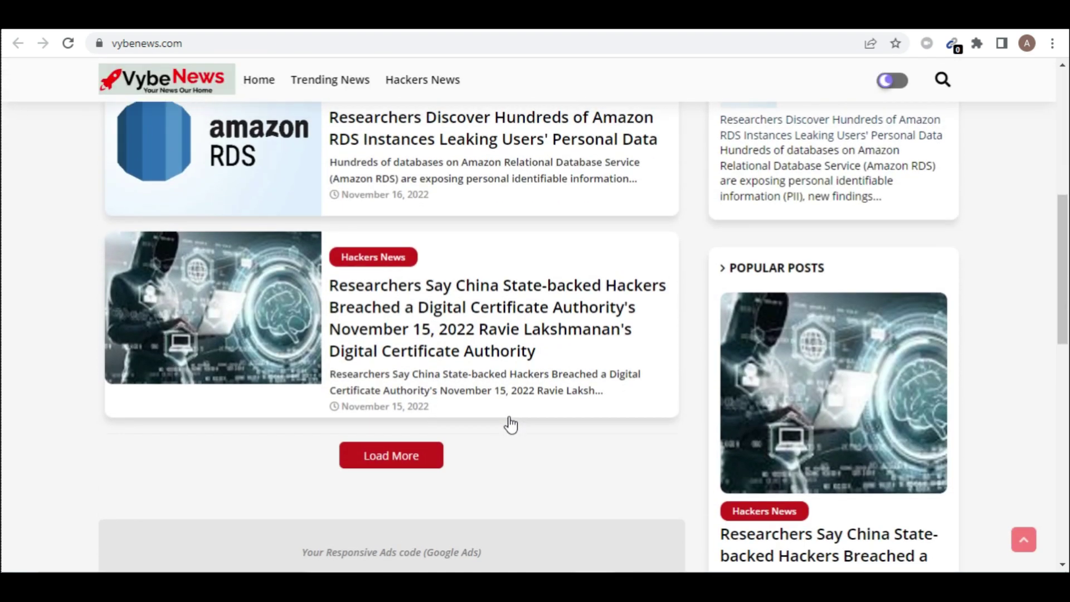
{"action": "scroll", "coordinate": [511, 424], "scroll_direction": "up", "scroll_amount": 5}
{"action": "scroll", "coordinate": [510, 425], "scroll_direction": "down", "scroll_amount": 1}
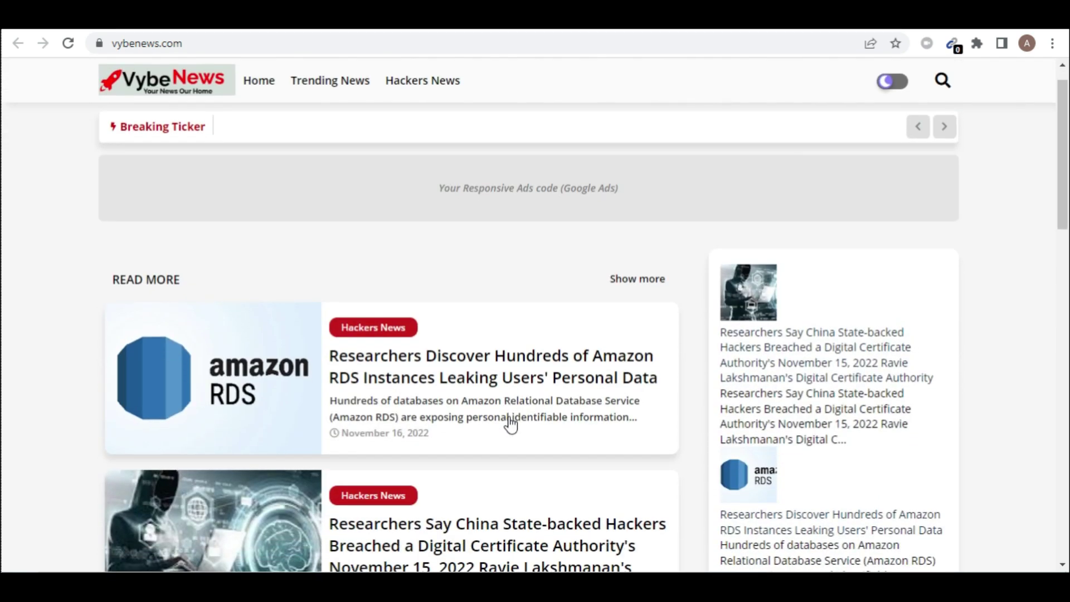
{"action": "scroll", "coordinate": [511, 425], "scroll_direction": "down", "scroll_amount": 1}
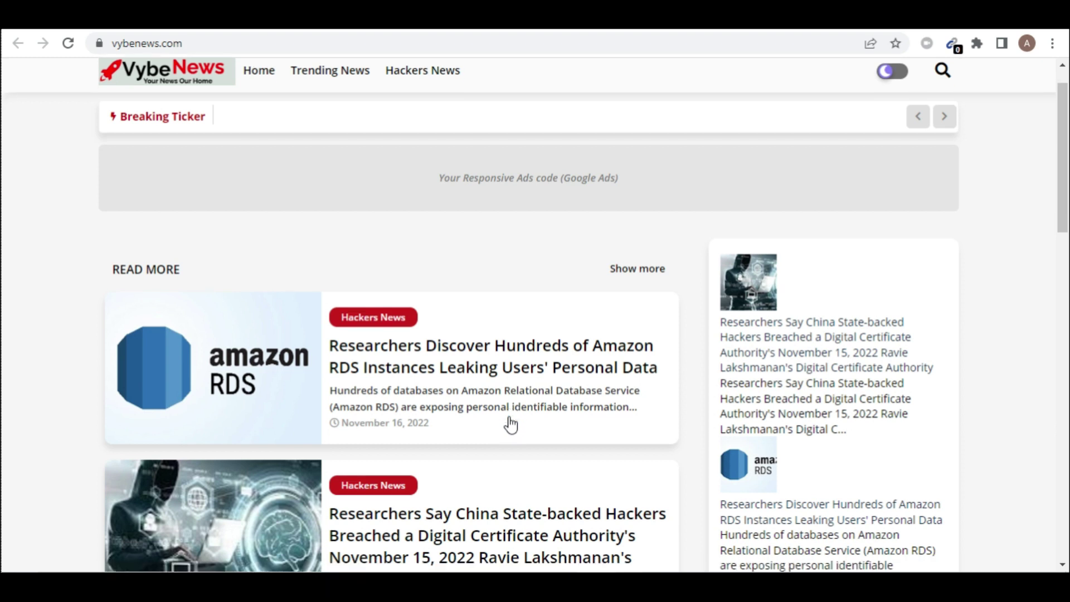
{"action": "scroll", "coordinate": [511, 425], "scroll_direction": "down", "scroll_amount": 2}
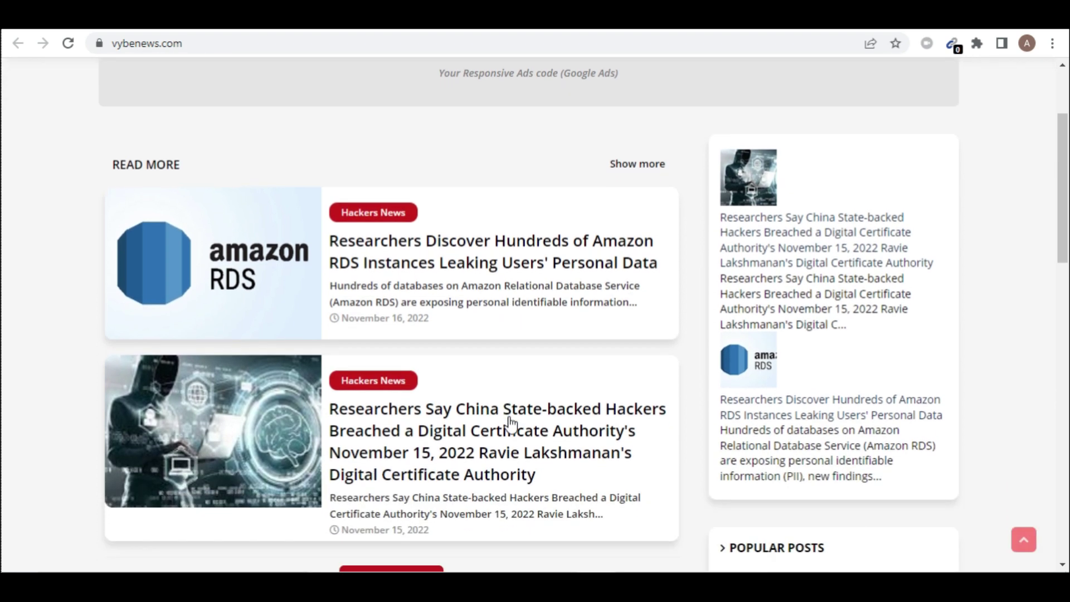
{"action": "scroll", "coordinate": [511, 425], "scroll_direction": "down", "scroll_amount": 1}
{"action": "scroll", "coordinate": [511, 424], "scroll_direction": "up", "scroll_amount": 1}
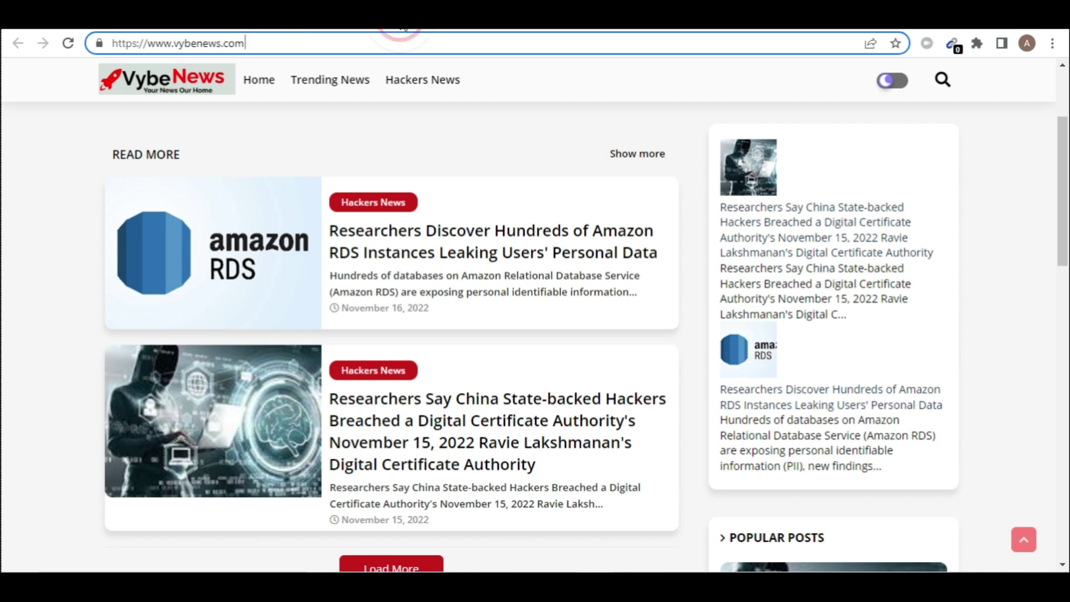
{"action": "left_click", "coordinate": [405, 29]}
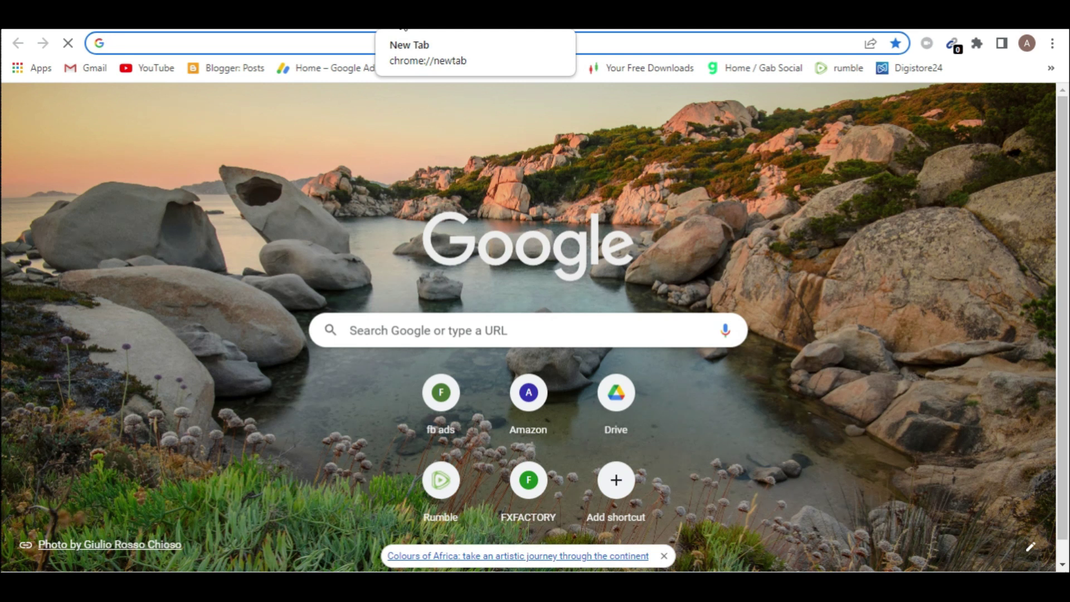
{"action": "type", "text": "adsterra.com/signup"}
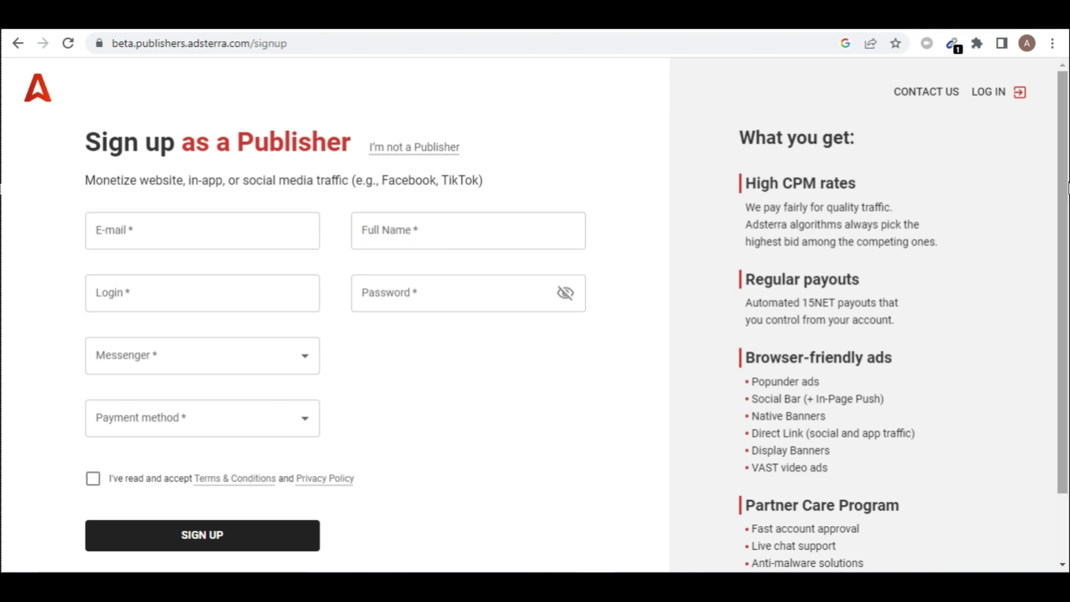
{"action": "left_click", "coordinate": [991, 96]}
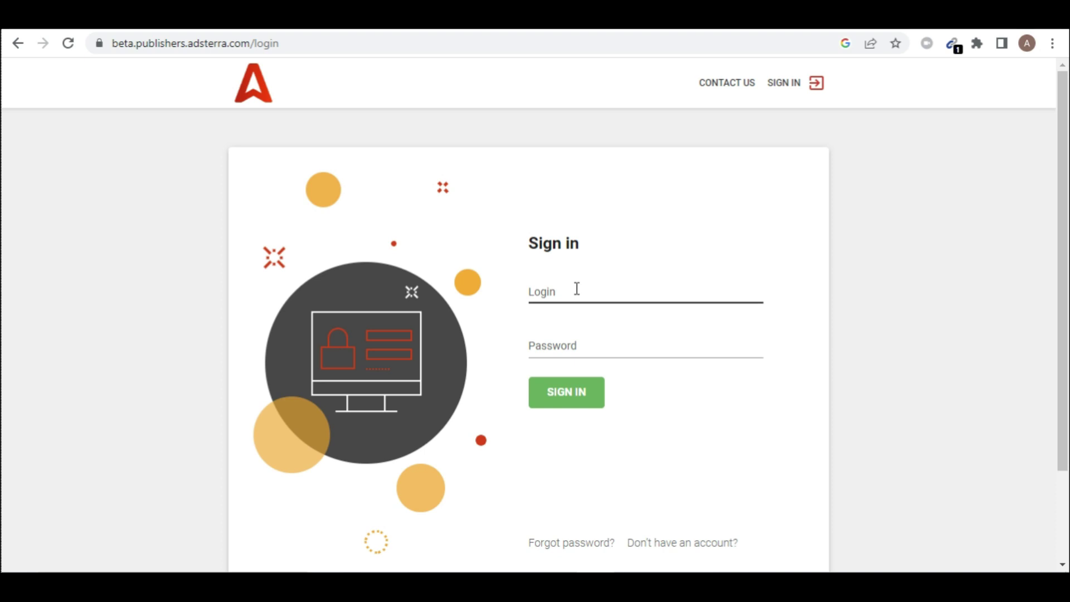
- Sign in to the Adsterra publisher account, view the Websites list, and save the password in Chrome
{"action": "left_click", "coordinate": [576, 288]}
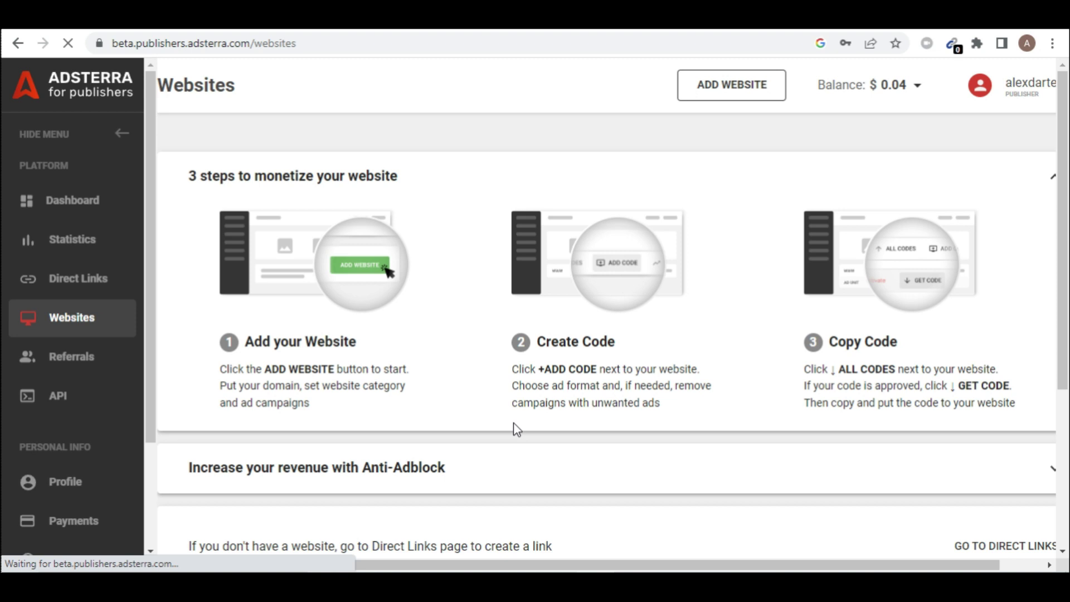
{"action": "scroll", "coordinate": [517, 429], "scroll_direction": "down", "scroll_amount": 4}
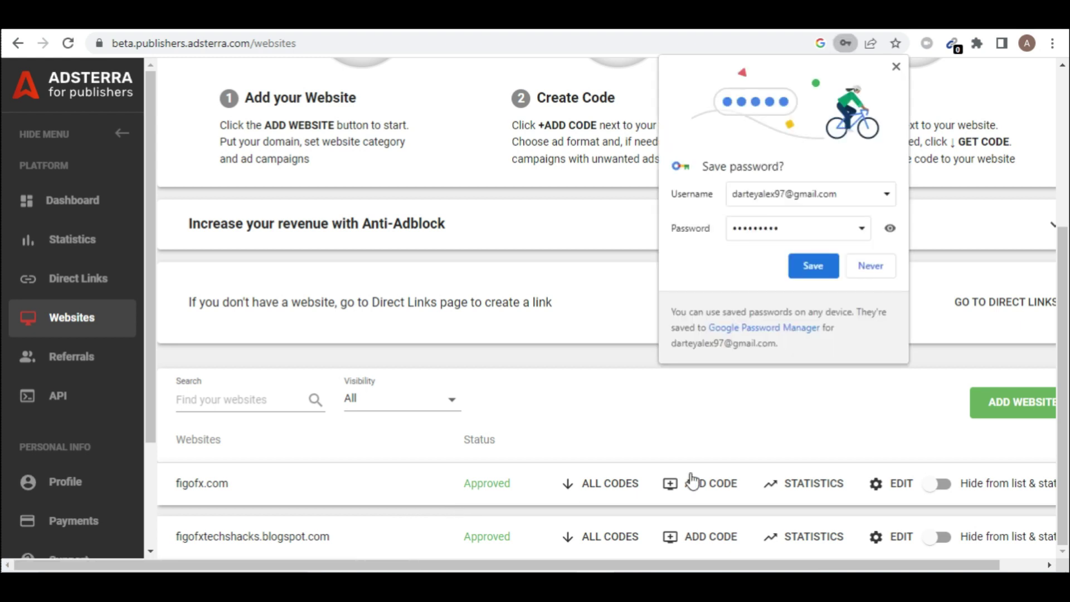
{"action": "left_click", "coordinate": [806, 273]}
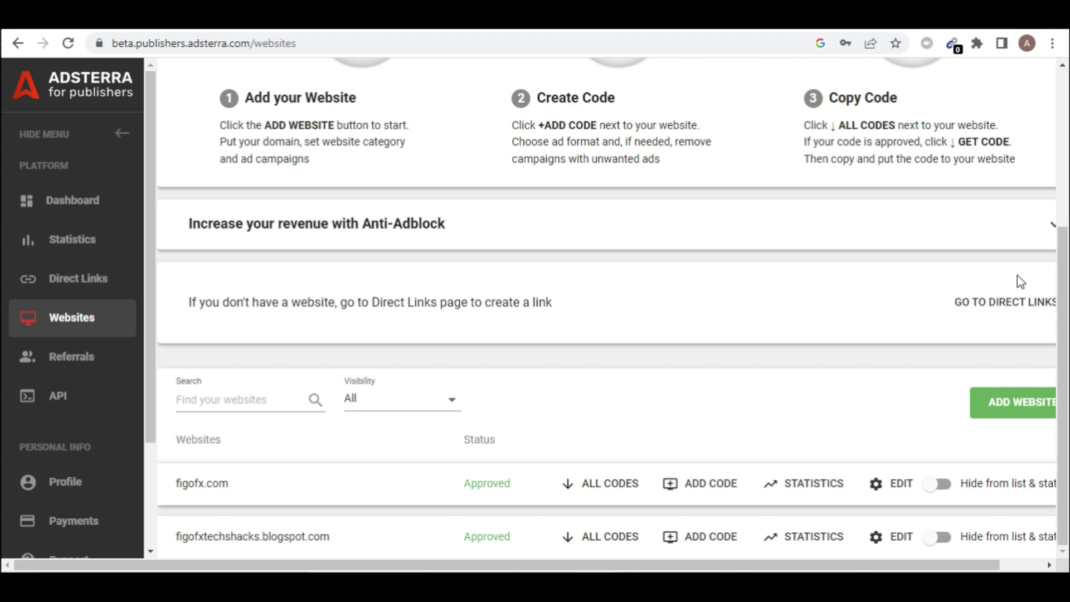
- Start adding a new website and enter vybenews.com as its address, correcting the typo
{"action": "left_click", "coordinate": [1006, 408]}
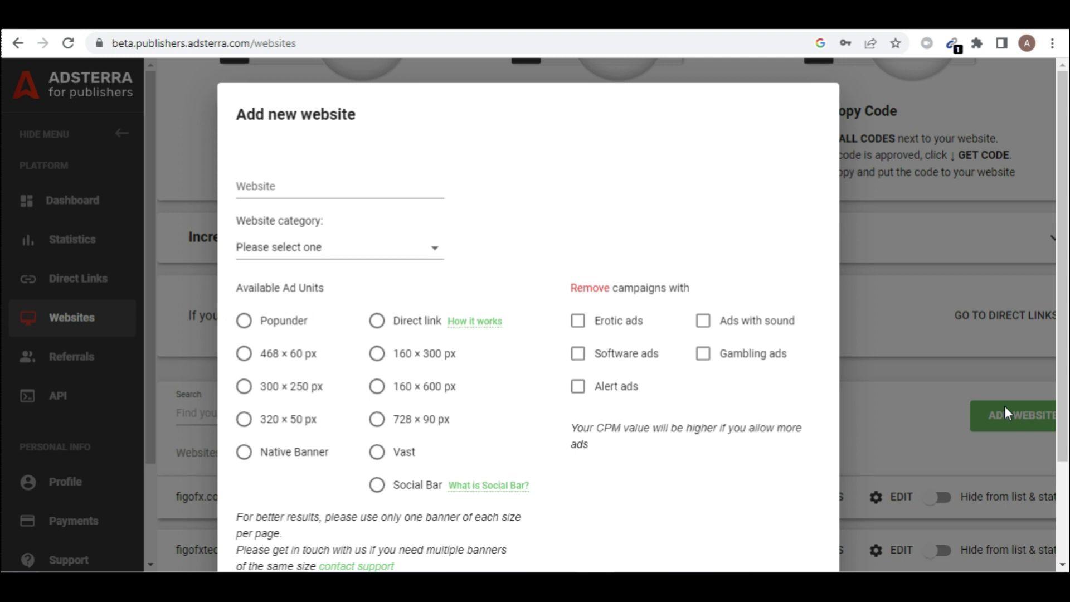
{"action": "left_click", "coordinate": [247, 178]}
{"action": "left_click", "coordinate": [254, 183]}
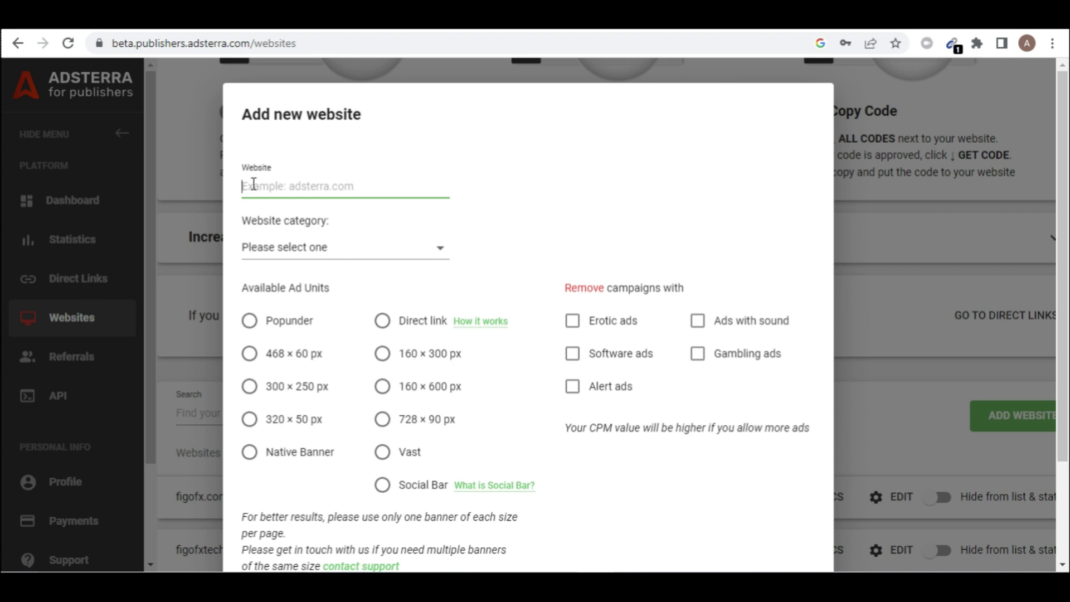
{"action": "type", "text": "vyben"}
{"action": "type", "text": "ews"}
{"action": "type", "text": ".co"}
{"action": "type", "text": "m"}
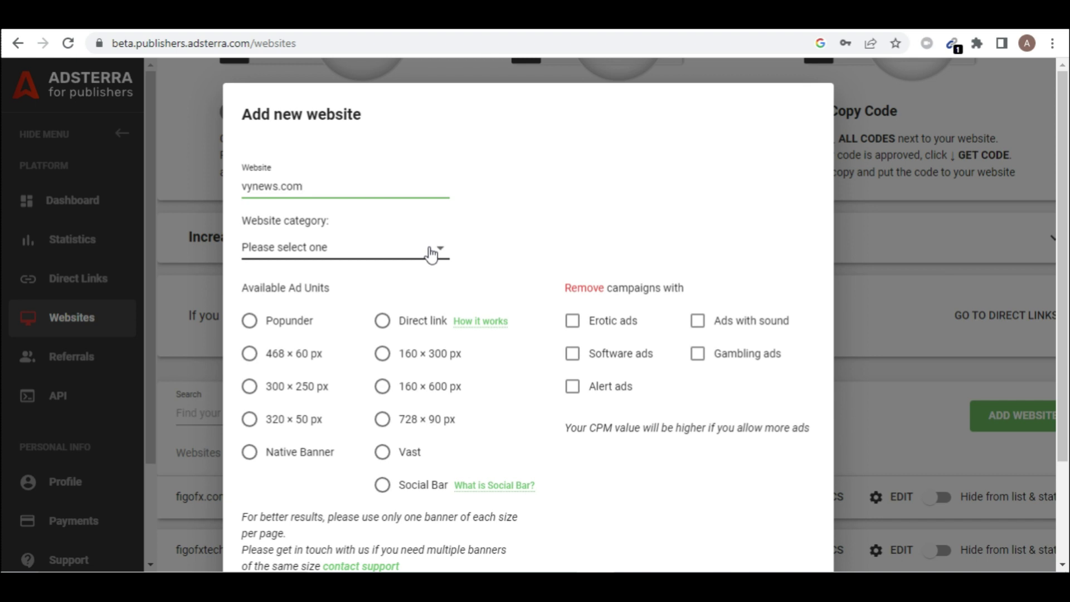
{"action": "left_click", "coordinate": [253, 187]}
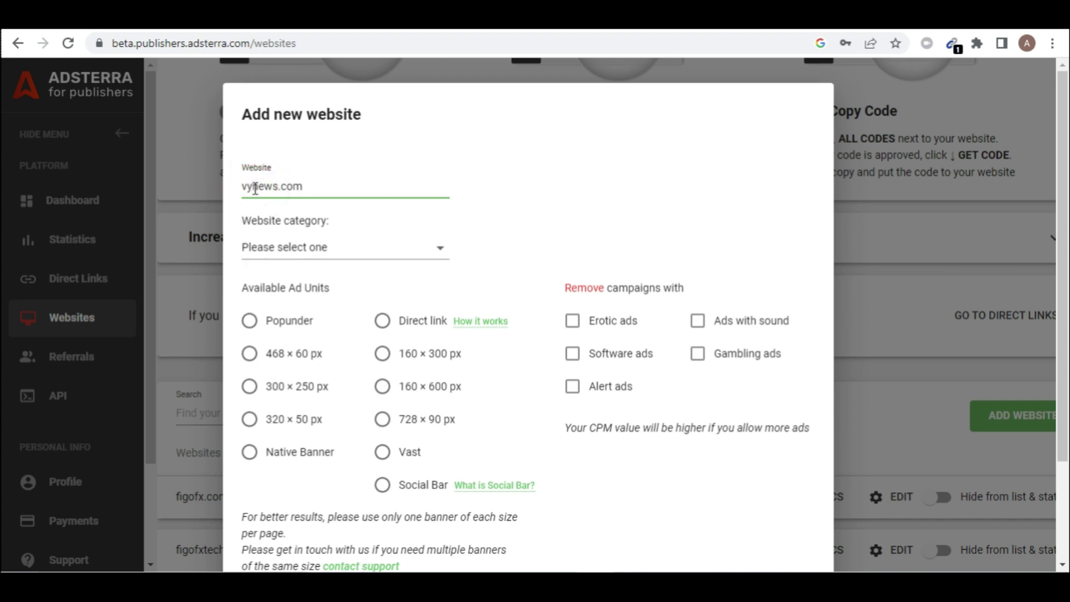
{"action": "type", "text": "be"}
- Set category Social, choose the 728 × 90 px unit, allow erotic ads, and submit
{"action": "left_click", "coordinate": [439, 253]}
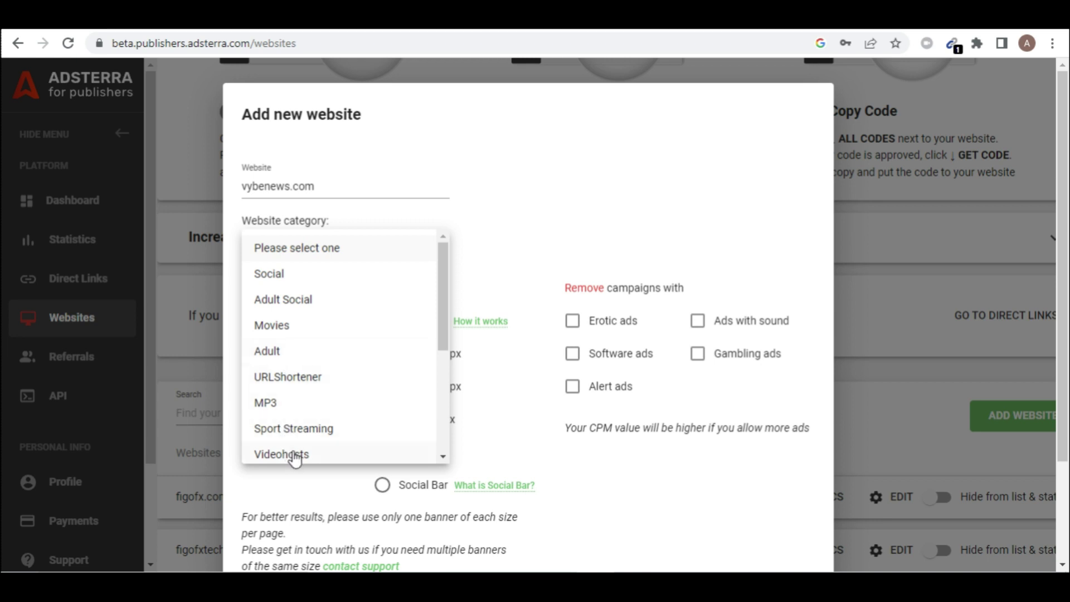
{"action": "left_click", "coordinate": [281, 275]}
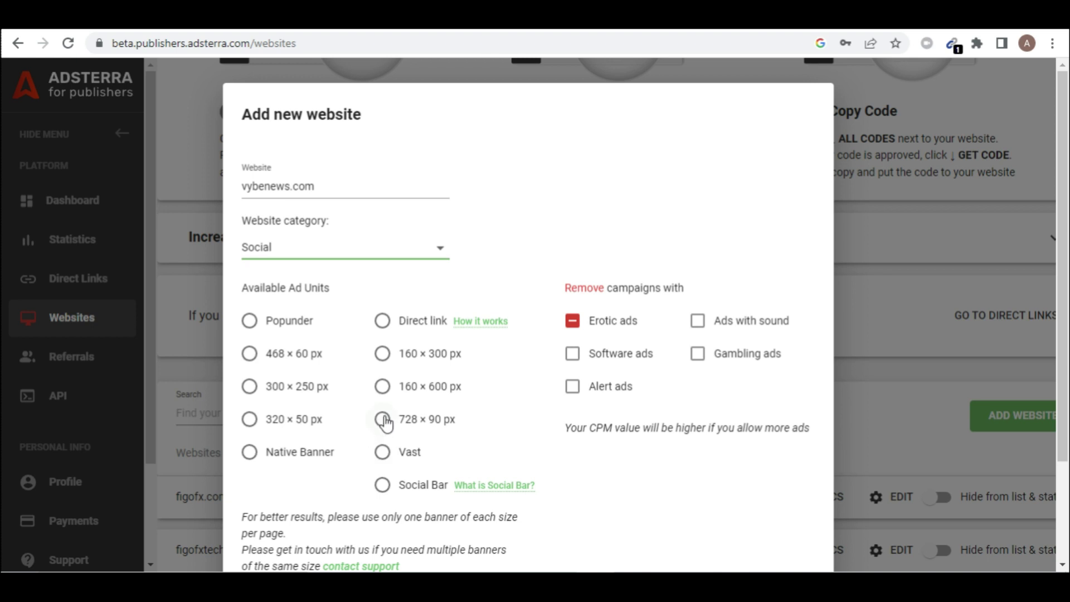
{"action": "left_click", "coordinate": [384, 421]}
{"action": "scroll", "coordinate": [629, 320], "scroll_direction": "down", "scroll_amount": 3}
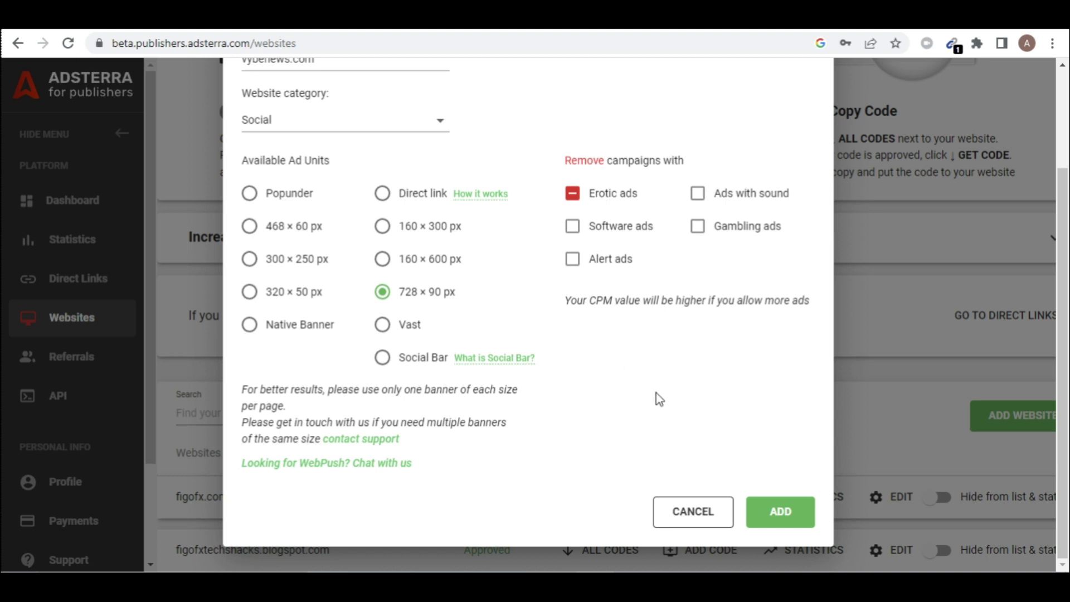
{"action": "scroll", "coordinate": [656, 393], "scroll_direction": "up", "scroll_amount": 1}
{"action": "scroll", "coordinate": [657, 392], "scroll_direction": "up", "scroll_amount": 1}
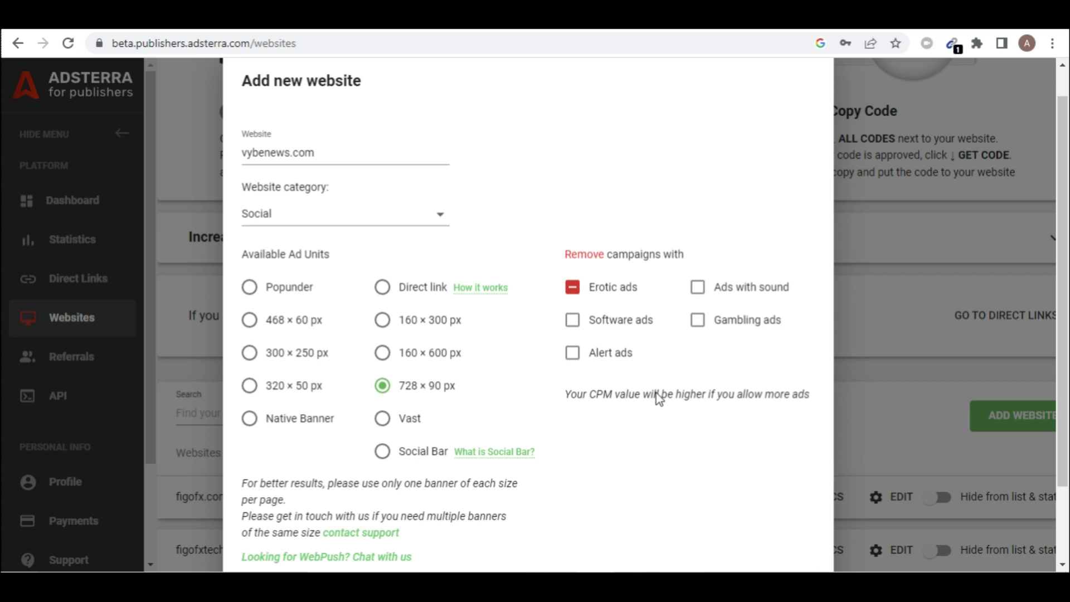
{"action": "scroll", "coordinate": [657, 396], "scroll_direction": "down", "scroll_amount": 2}
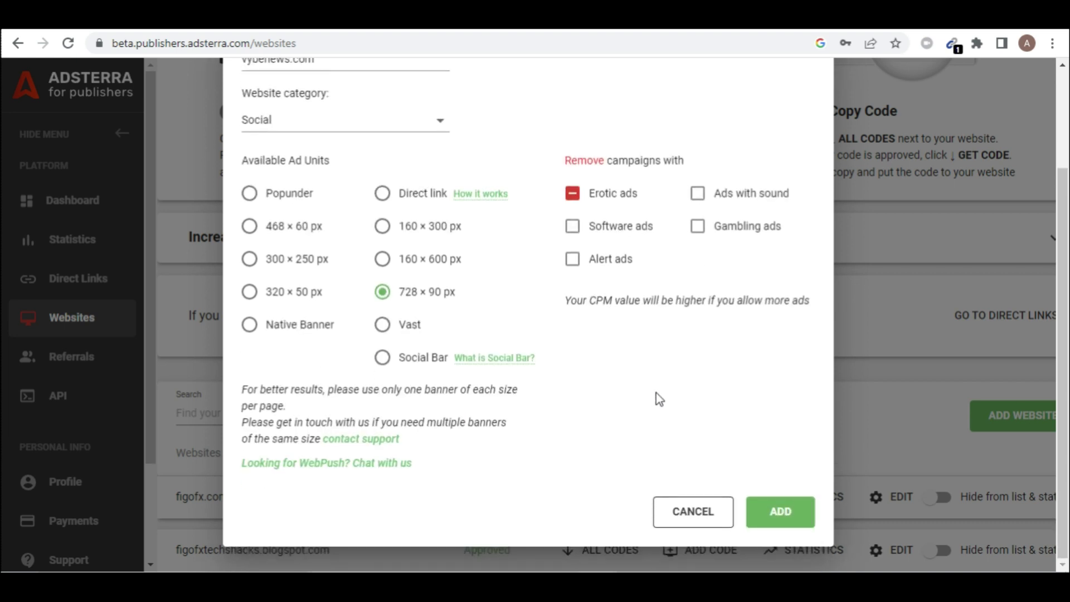
{"action": "left_click", "coordinate": [575, 196]}
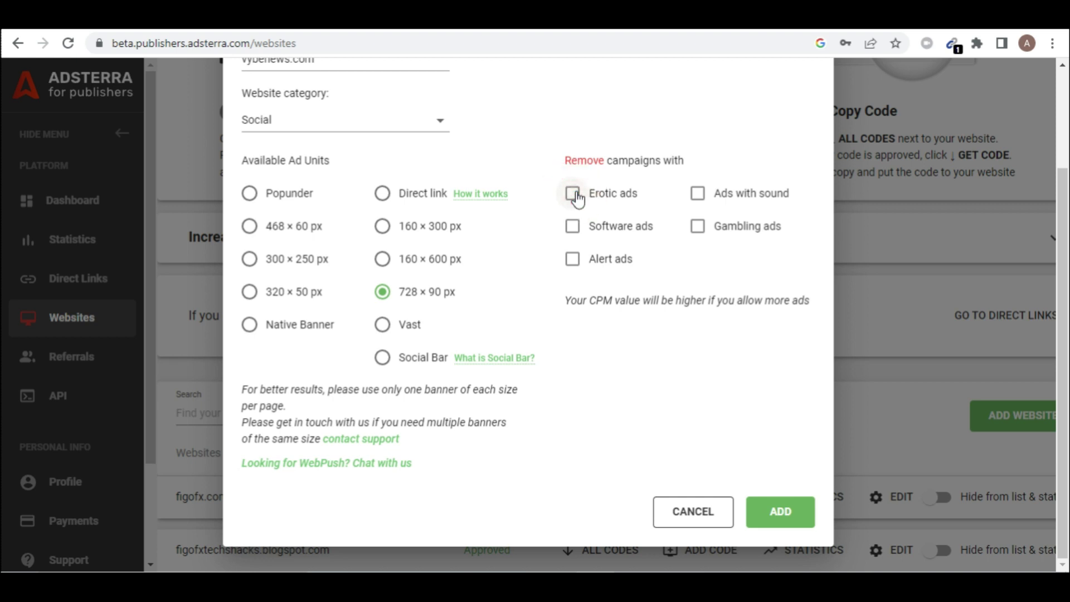
{"action": "left_click", "coordinate": [593, 361]}
{"action": "left_click", "coordinate": [774, 514]}
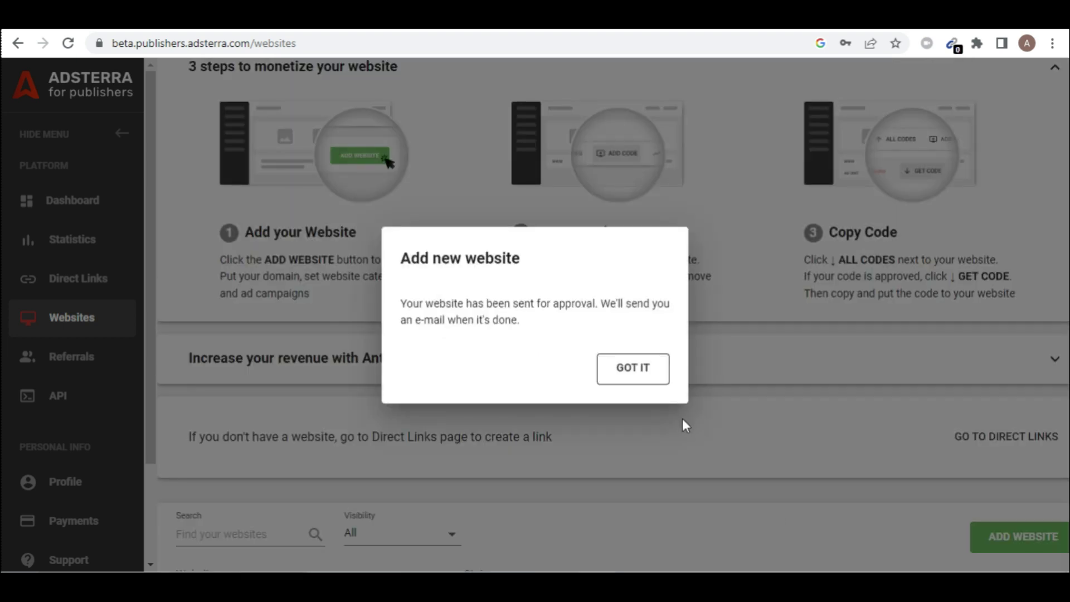
- Dismiss the approval confirmation and scroll down the website list
{"action": "left_click", "coordinate": [642, 368]}
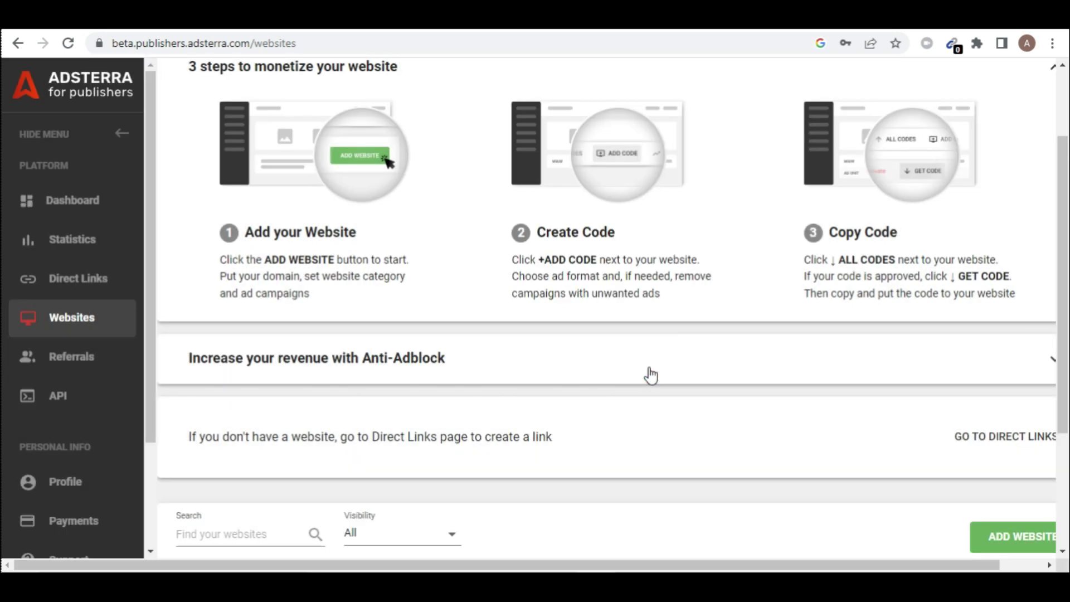
{"action": "scroll", "coordinate": [650, 375], "scroll_direction": "down", "scroll_amount": 3}
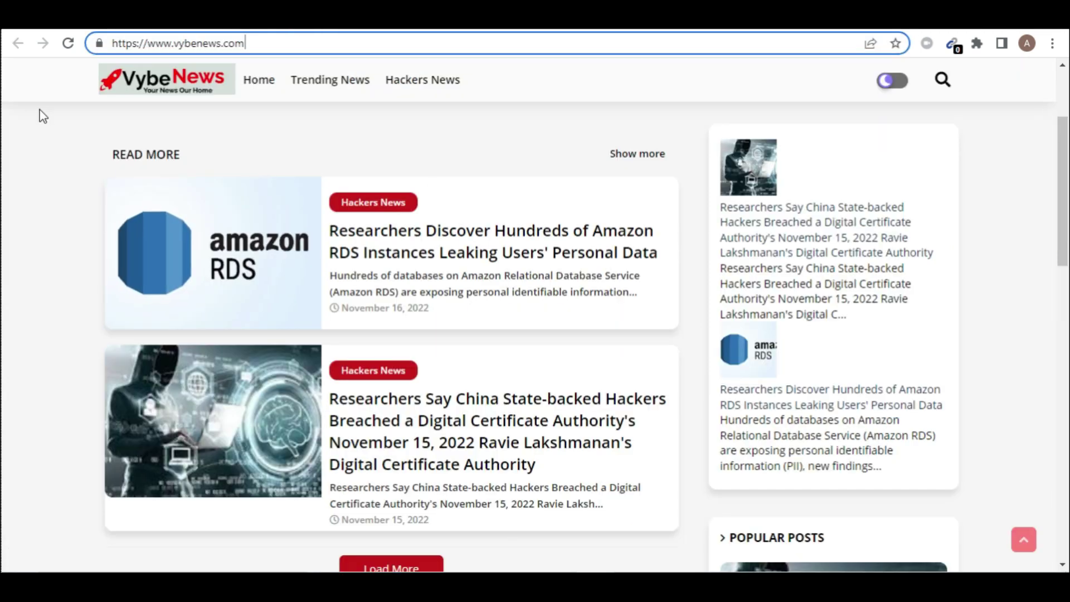
- Reload and scroll the live vybenews.com page, then go back to the Adsterra Websites list
{"action": "left_click", "coordinate": [69, 43]}
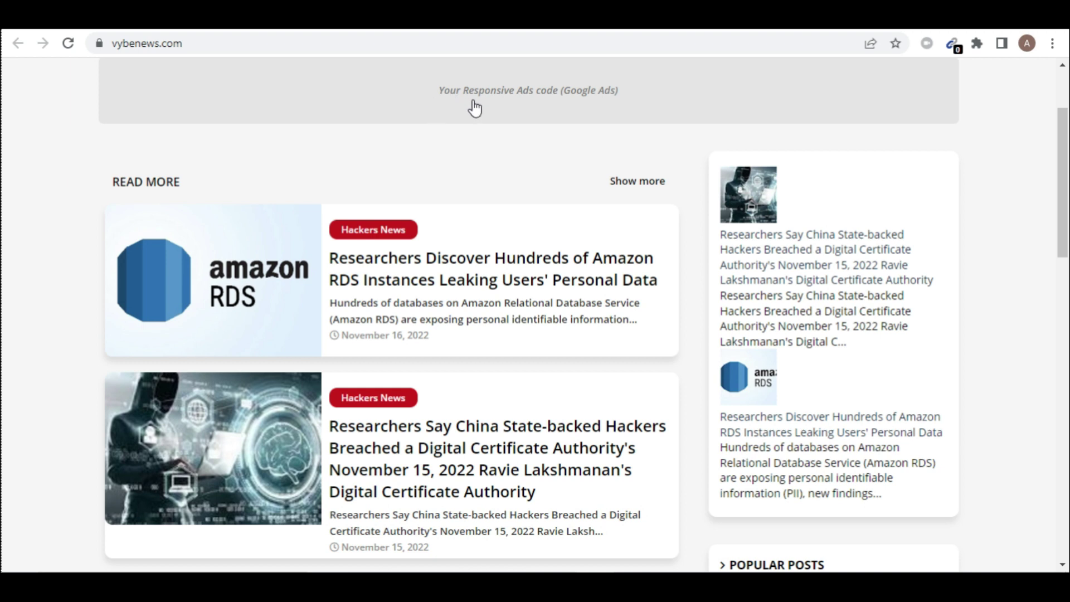
{"action": "scroll", "coordinate": [496, 90], "scroll_direction": "up", "scroll_amount": 3}
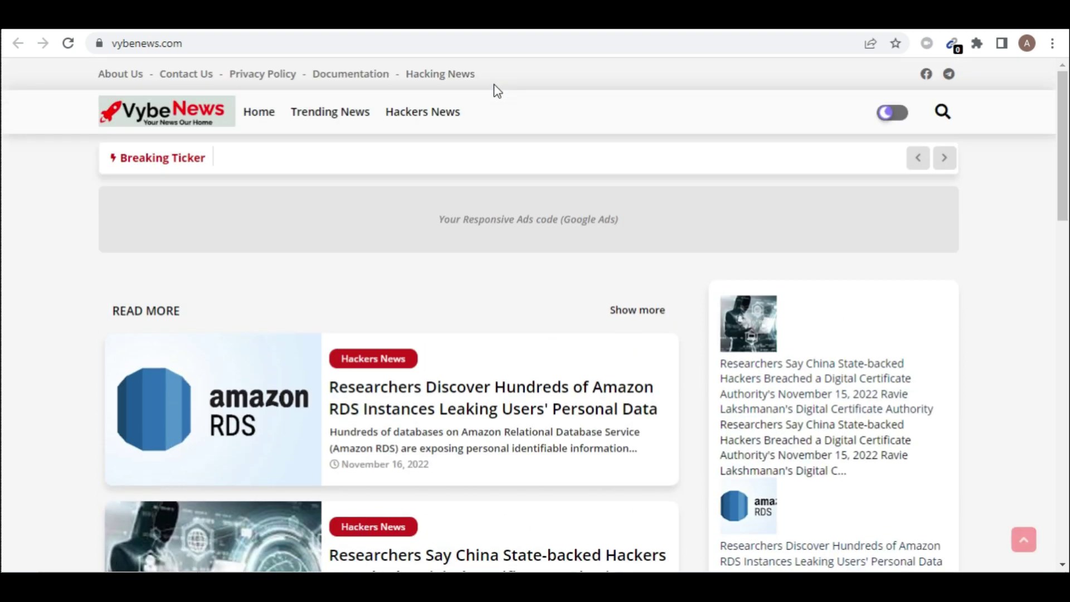
{"action": "scroll", "coordinate": [496, 90], "scroll_direction": "down", "scroll_amount": 5}
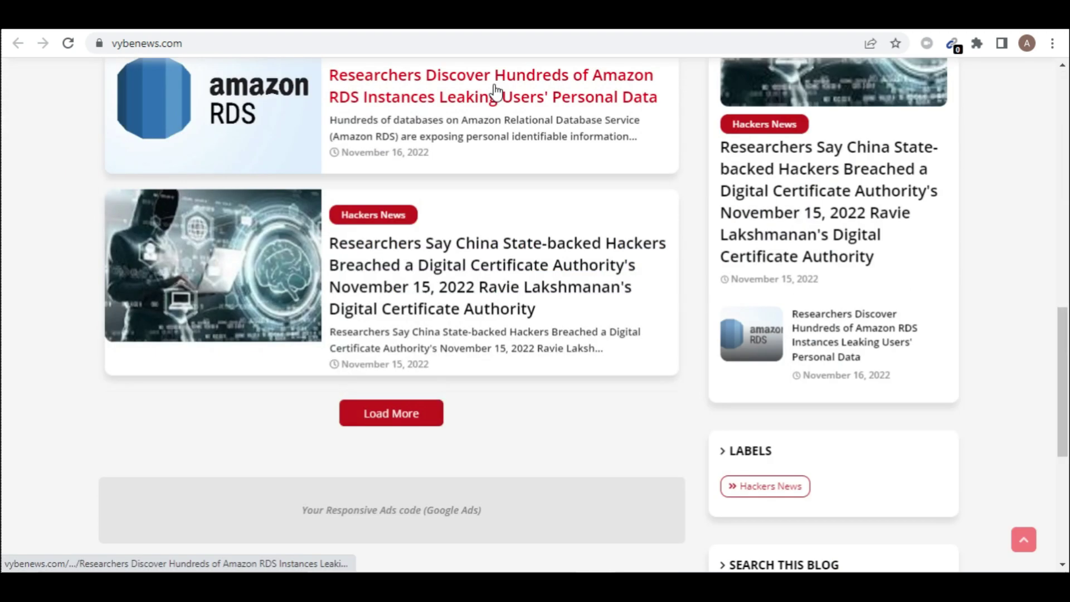
{"action": "key", "text": "alt+Left"}
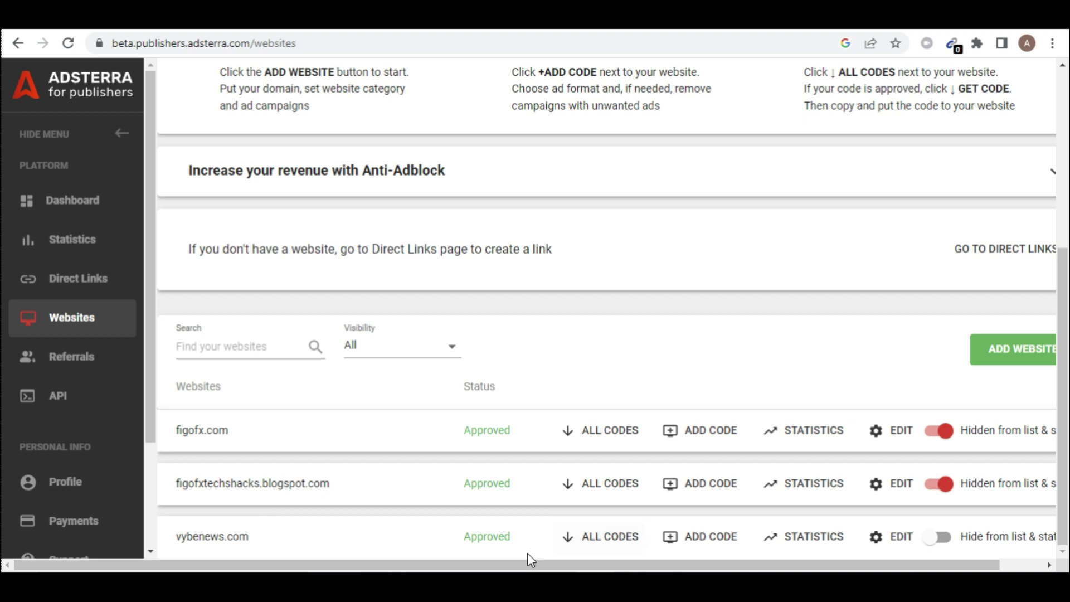
- List vybenews.com's ad codes and reveal the 728×90 unit's iframe sync script
{"action": "left_click", "coordinate": [605, 535]}
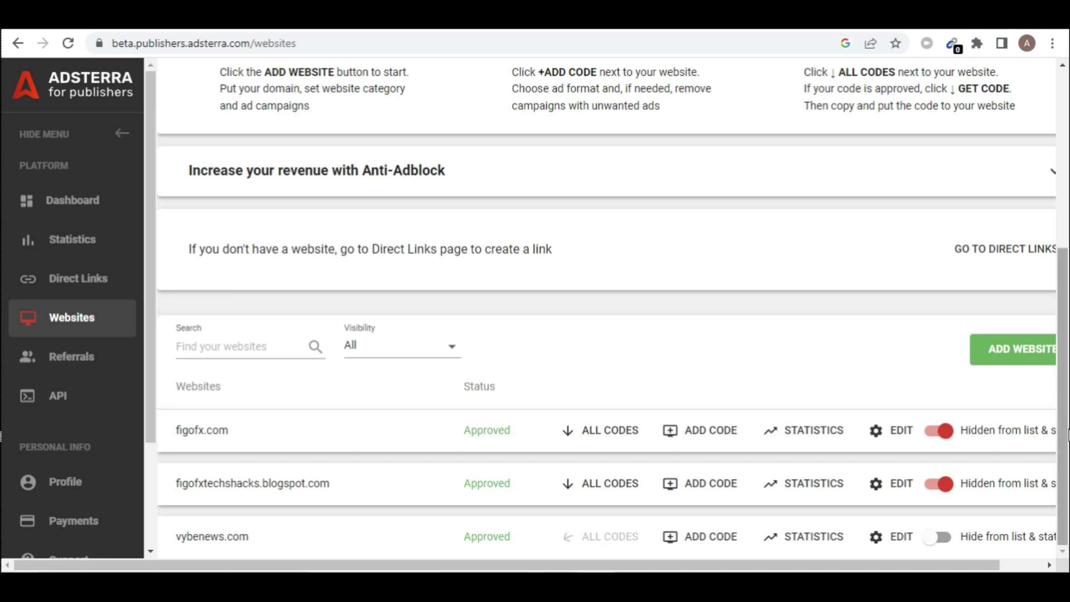
{"action": "scroll", "coordinate": [613, 306], "scroll_direction": "down", "scroll_amount": 2}
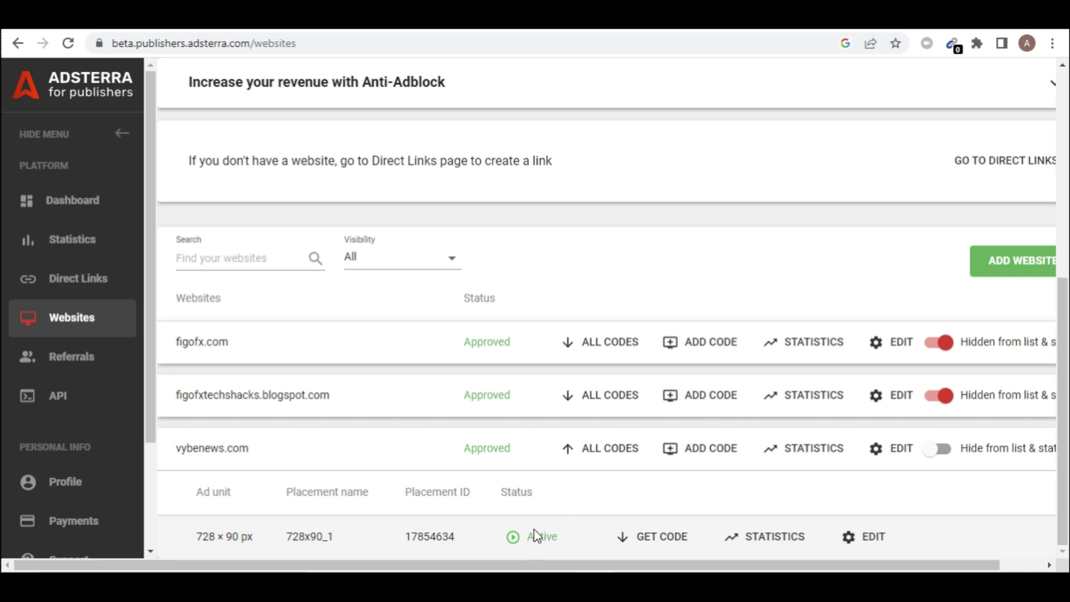
{"action": "left_click", "coordinate": [648, 543]}
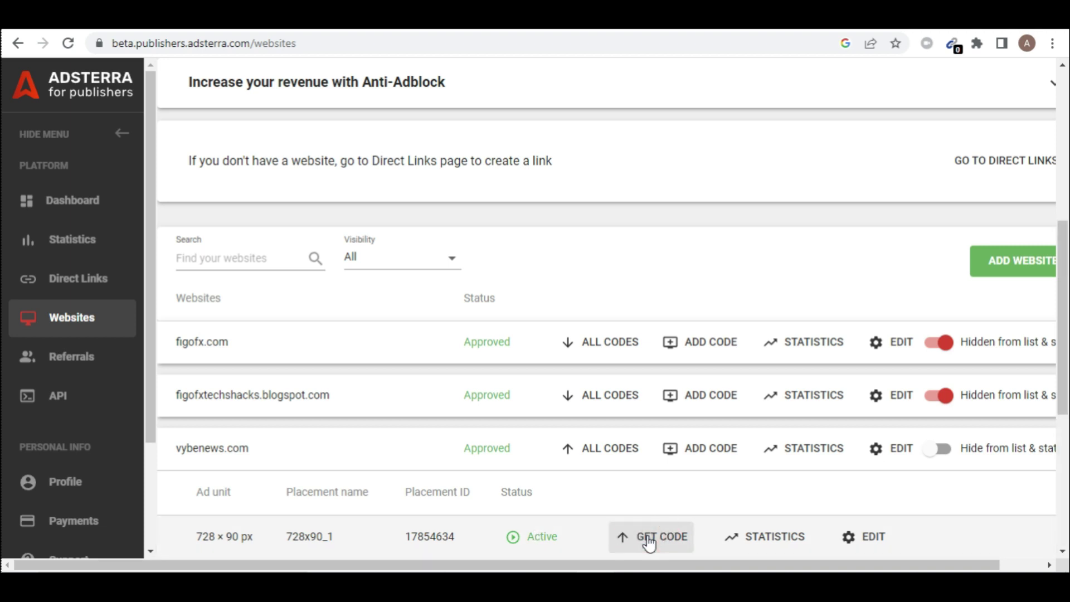
{"action": "scroll", "coordinate": [649, 540], "scroll_direction": "down", "scroll_amount": 6}
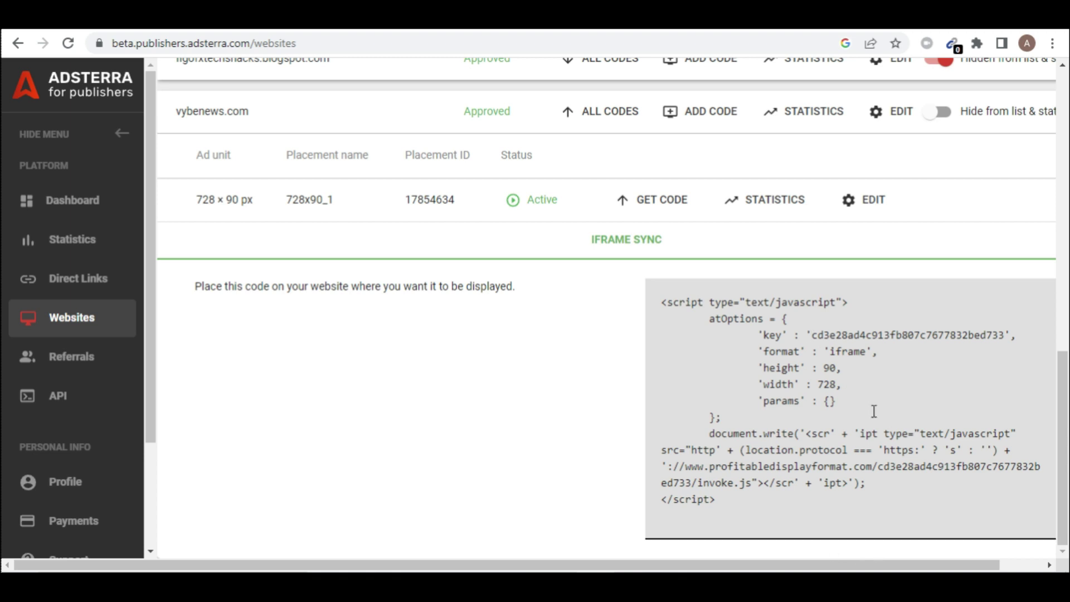
- Copy the 728×90 ad script to the clipboard and switch to the Blogger posts dashboard
{"action": "left_click", "coordinate": [721, 509]}
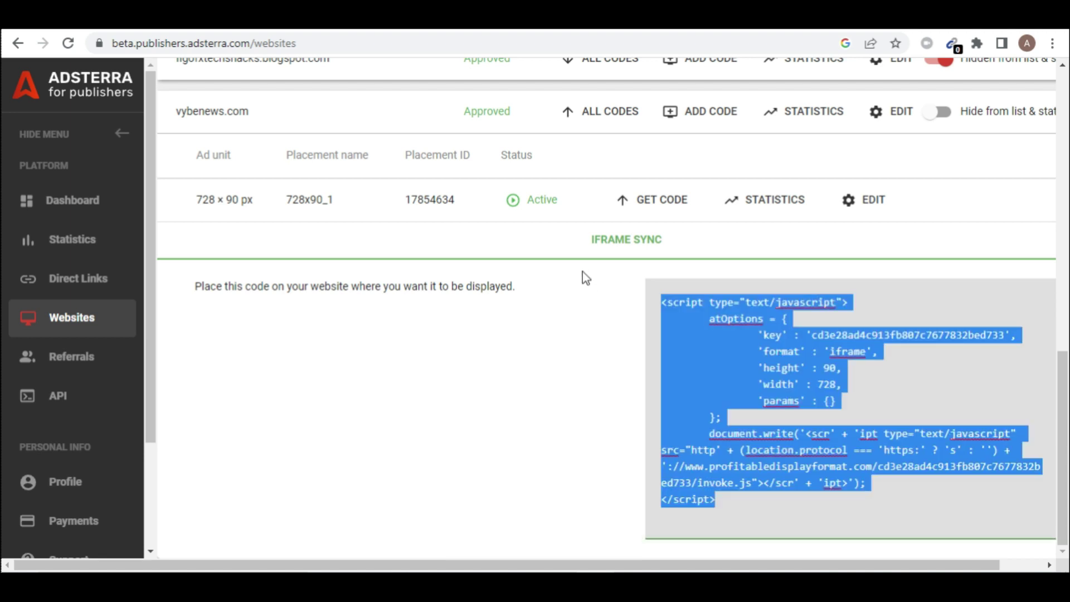
{"action": "right_click", "coordinate": [734, 370]}
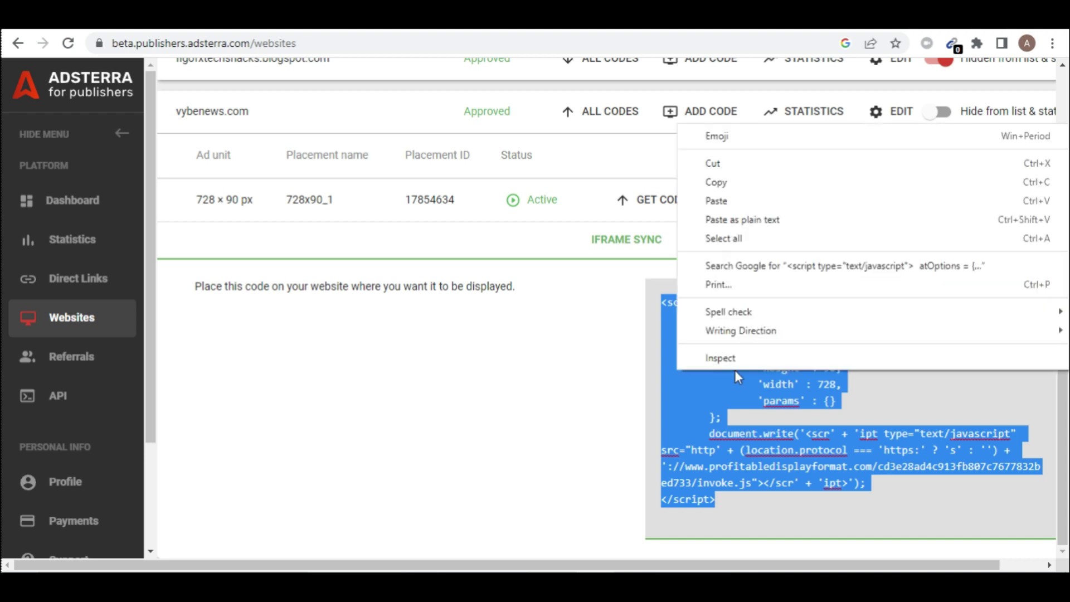
{"action": "left_click", "coordinate": [718, 184]}
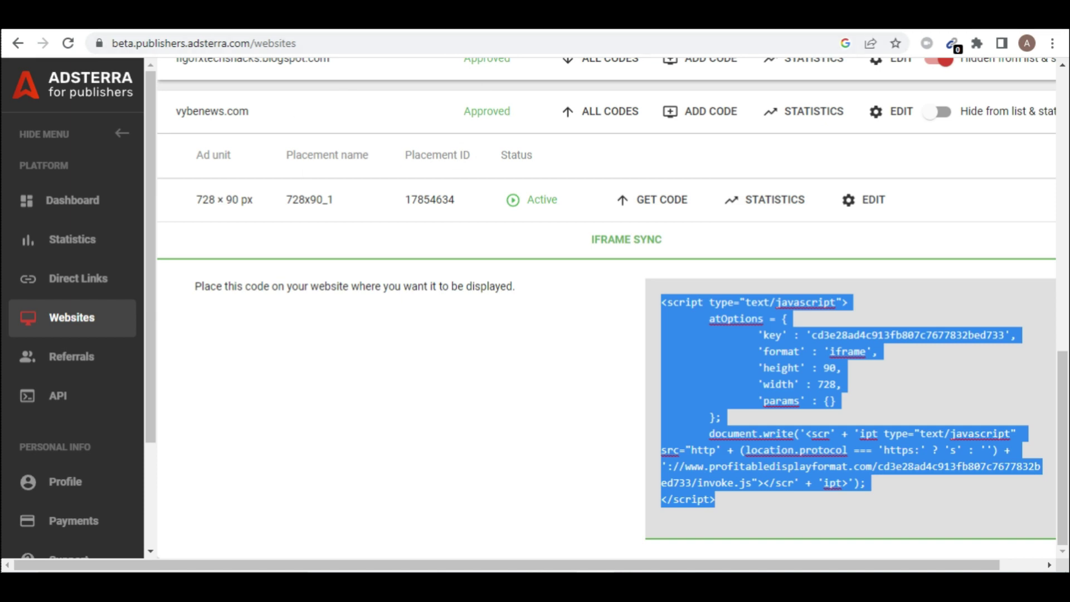
{"action": "key", "text": "ctrl+Tab"}
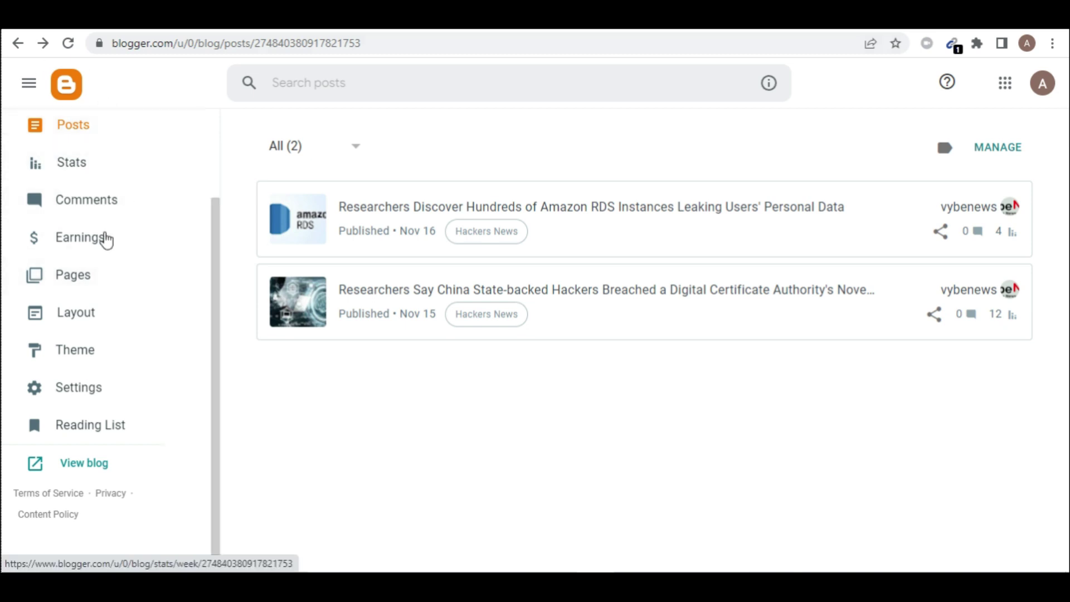
- Go to Layout and edit the HTML/JavaScript gadget in the Ads Placement section
{"action": "left_click", "coordinate": [68, 315]}
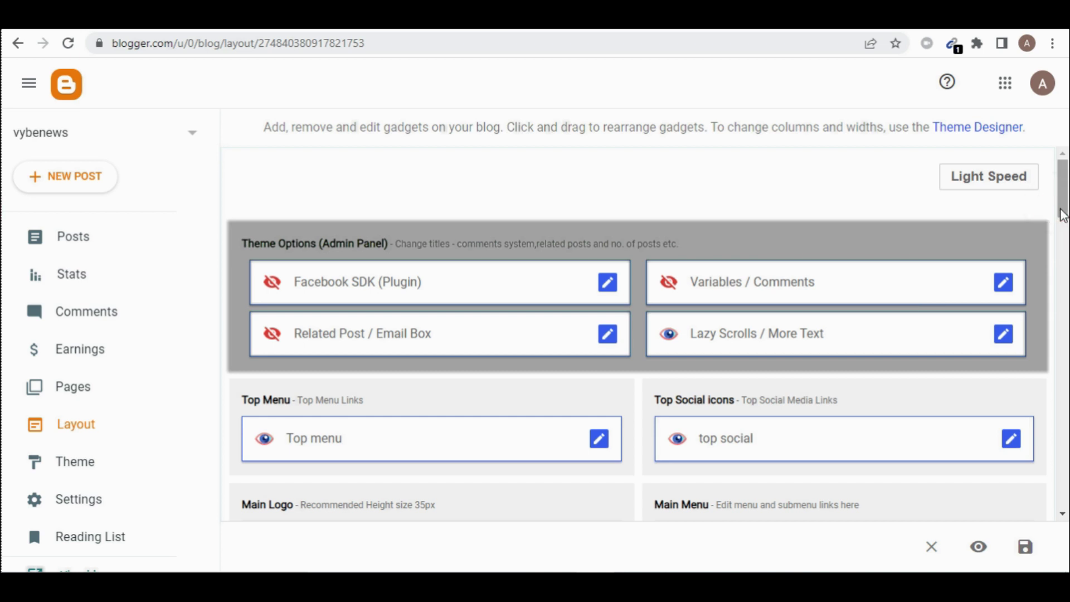
{"action": "left_click_drag", "start_coordinate": [1063, 215], "coordinate": [1066, 299]}
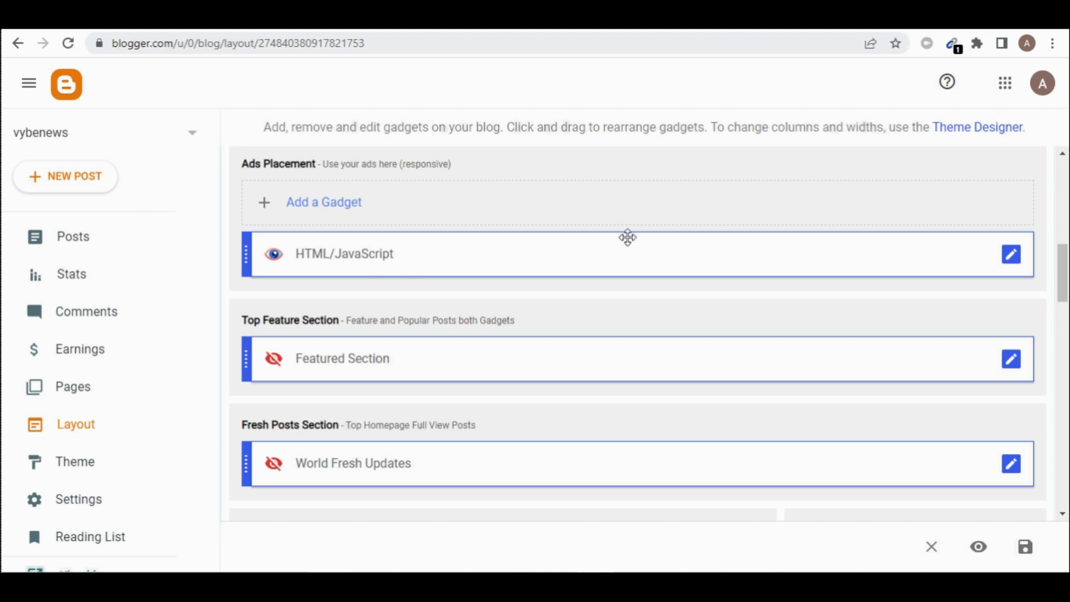
{"action": "left_click", "coordinate": [1016, 260]}
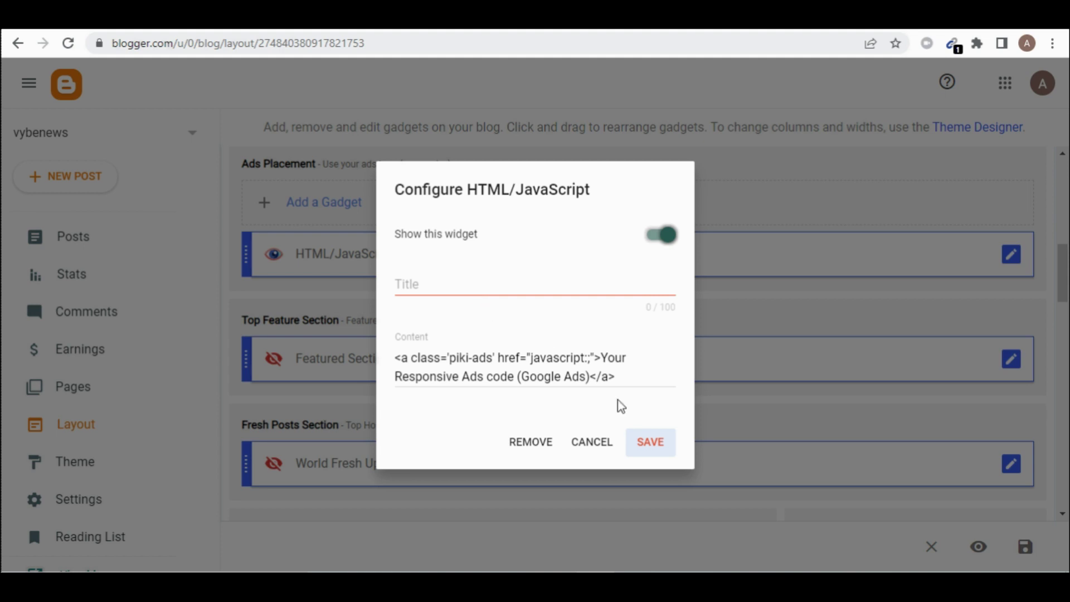
- Replace the gadget's placeholder Responsive Ads code with the pasted Adsterra script and save
{"action": "left_click_drag", "start_coordinate": [617, 375], "coordinate": [429, 353]}
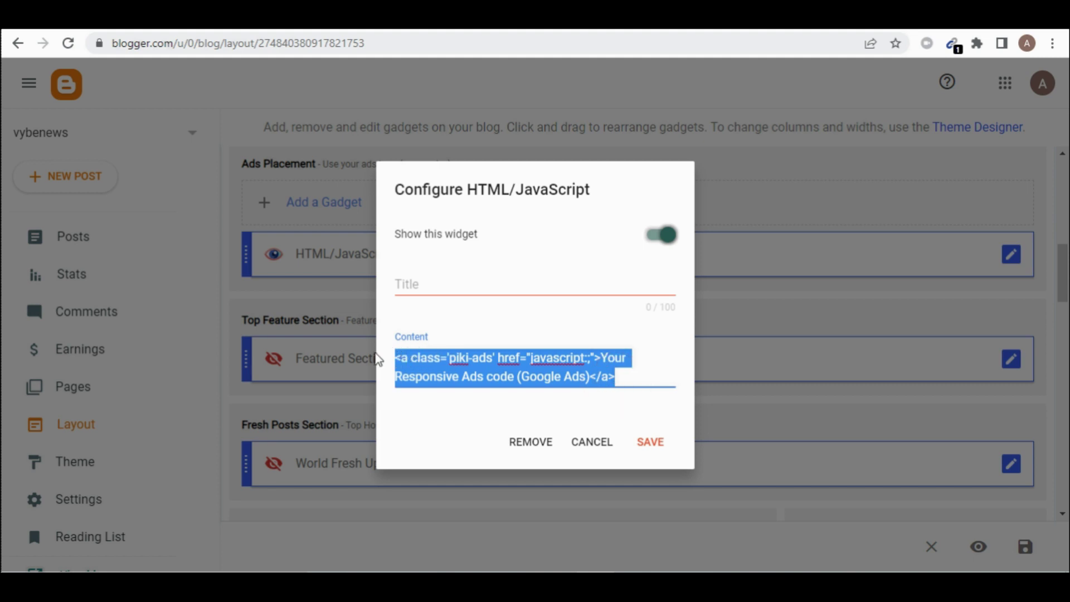
{"action": "key", "text": "BackSpace"}
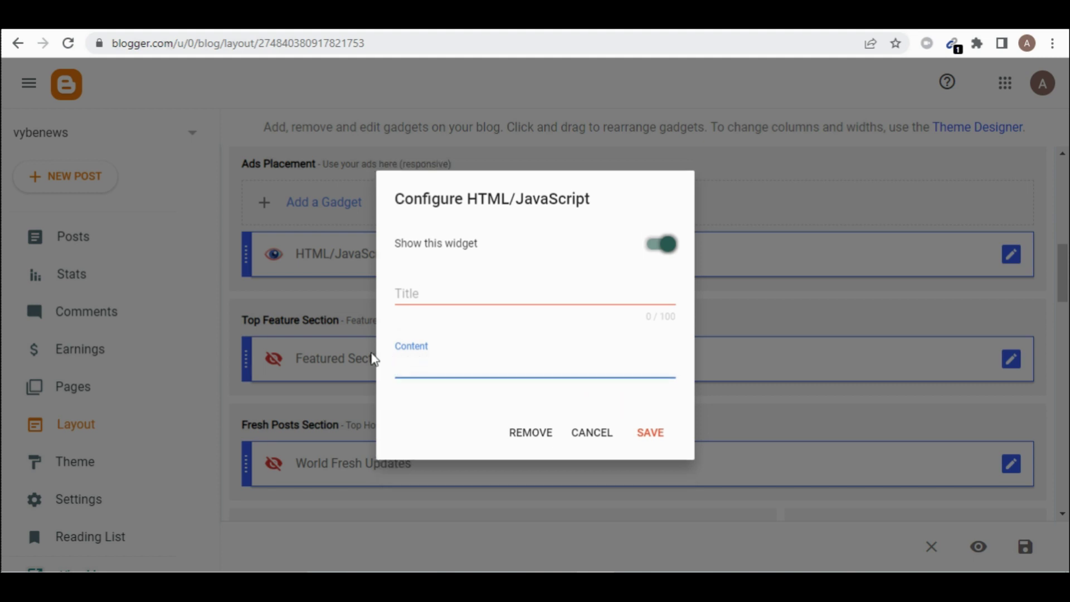
{"action": "key", "text": "ctrl+v"}
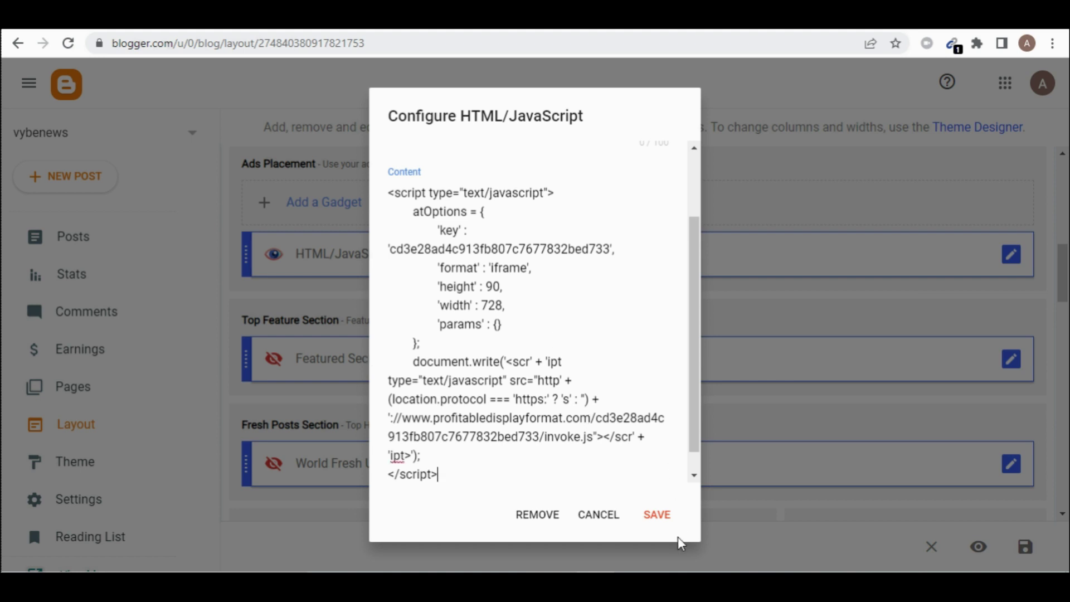
{"action": "left_click", "coordinate": [650, 518]}
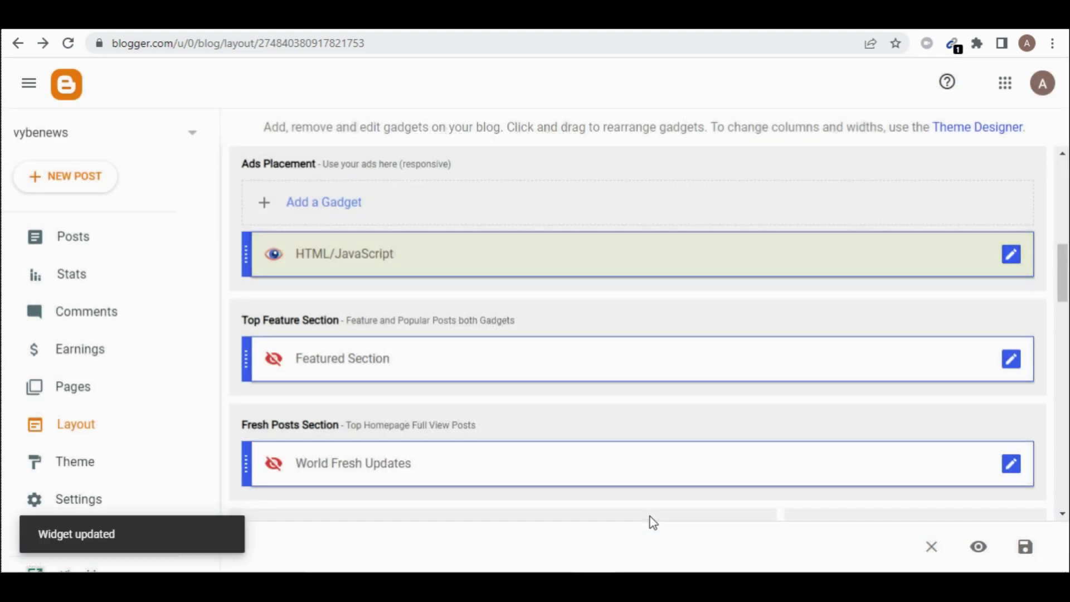
- Replace the Top Post Ad gadget's placeholder content with the Adsterra 728×90 script
{"action": "scroll", "coordinate": [649, 516], "scroll_direction": "down", "scroll_amount": 1}
{"action": "scroll", "coordinate": [650, 517], "scroll_direction": "down", "scroll_amount": 4}
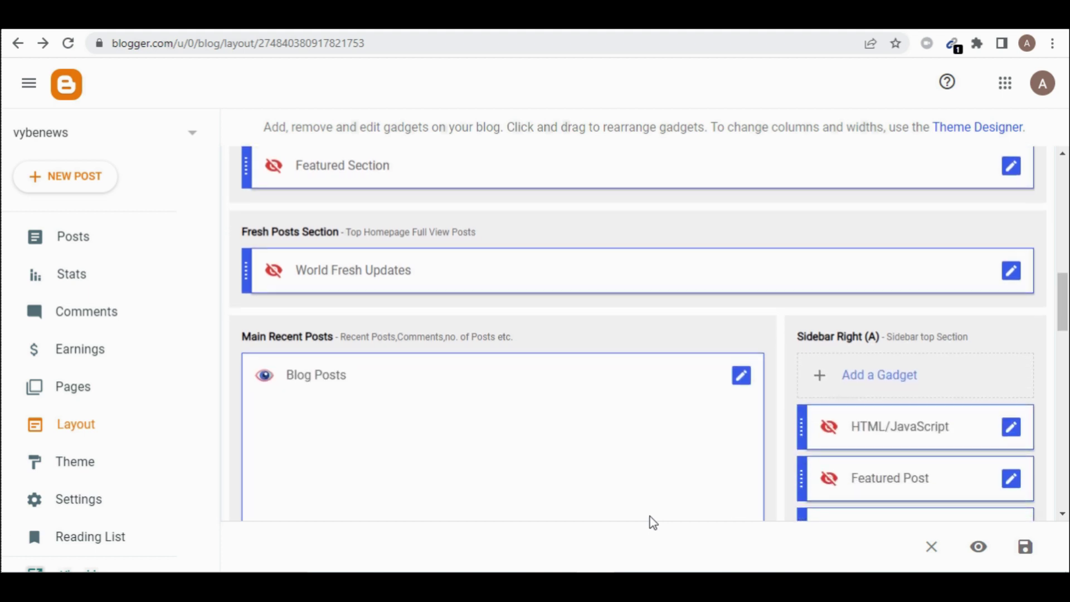
{"action": "scroll", "coordinate": [653, 522], "scroll_direction": "down", "scroll_amount": 2}
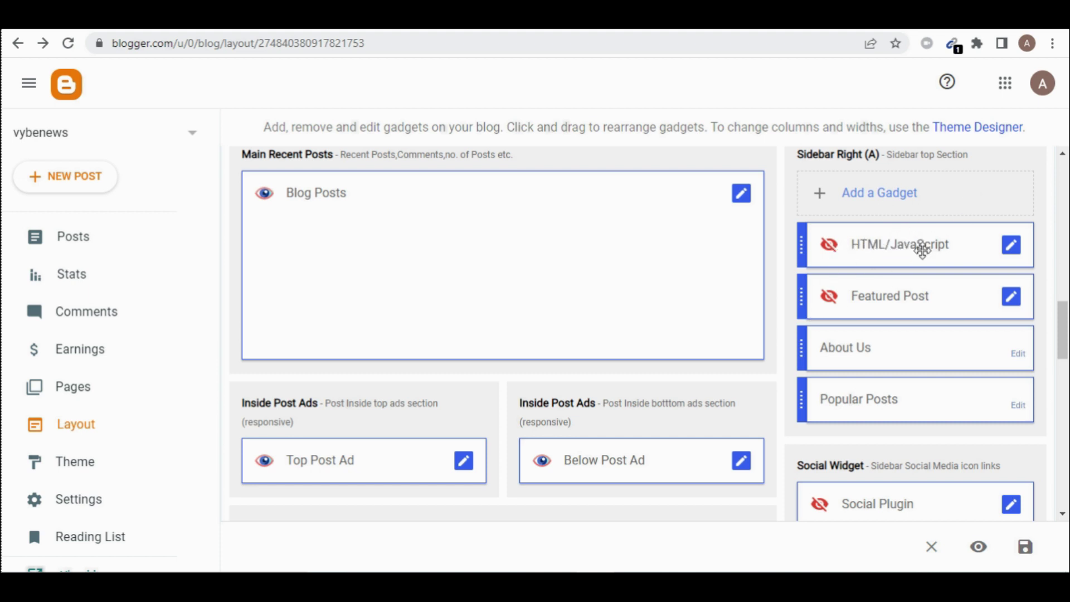
{"action": "scroll", "coordinate": [839, 278], "scroll_direction": "down", "scroll_amount": 5}
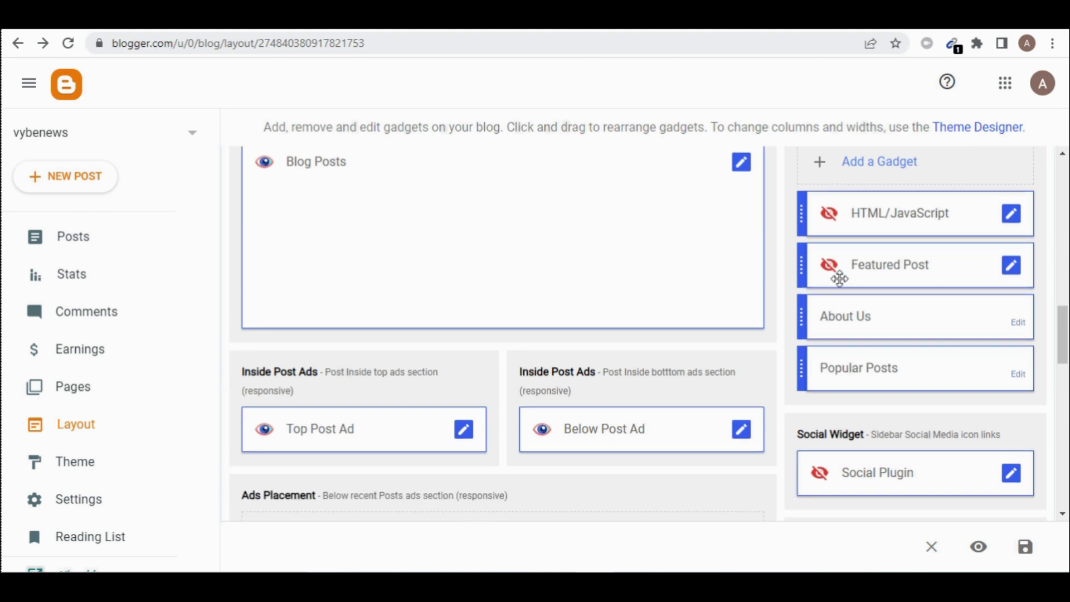
{"action": "scroll", "coordinate": [840, 278], "scroll_direction": "up", "scroll_amount": 3}
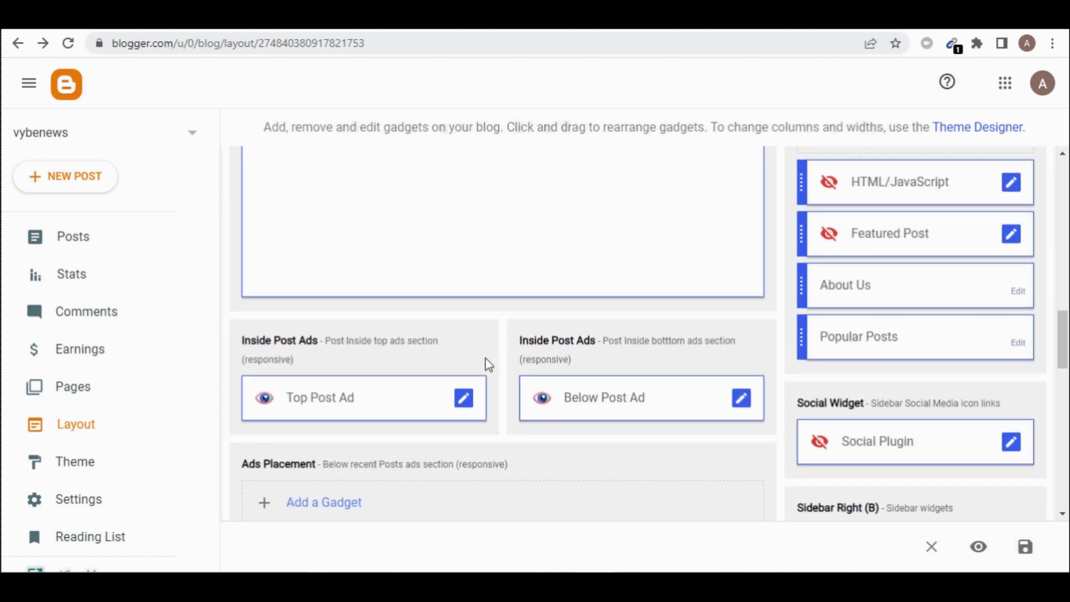
{"action": "left_click", "coordinate": [470, 407]}
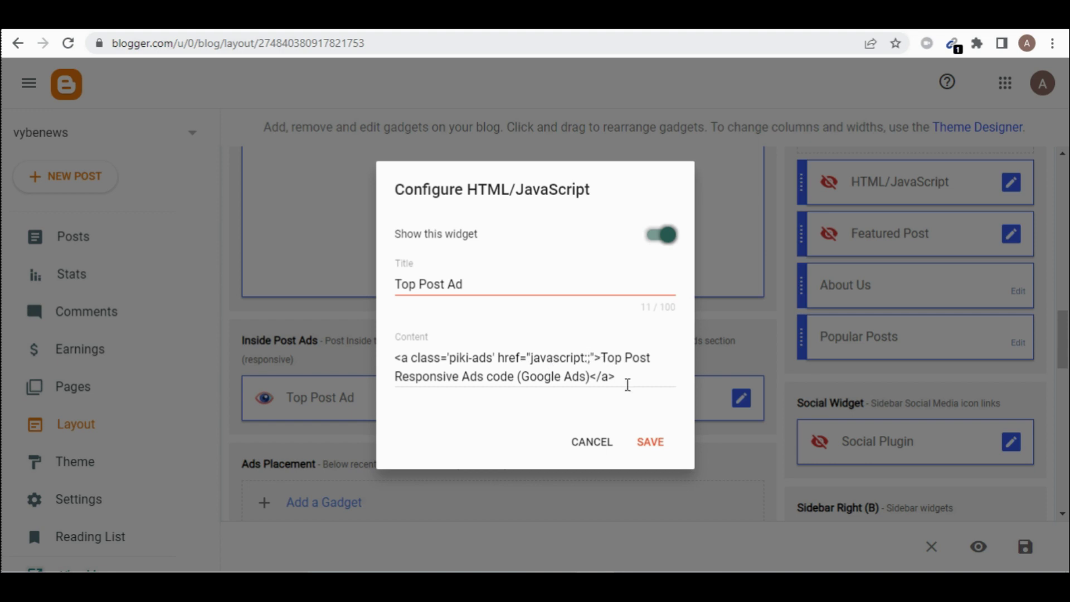
{"action": "left_click_drag", "start_coordinate": [627, 385], "coordinate": [337, 342]}
{"action": "key", "text": "BackSpace"}
{"action": "key", "text": "ctrl+v"}
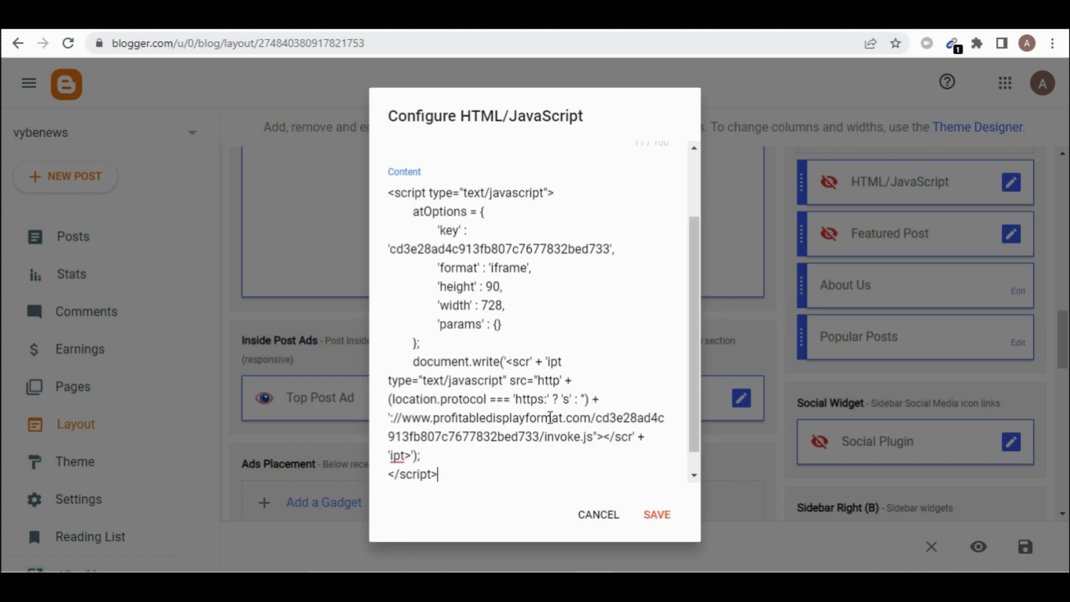
- Delete the 'Top Post Ad' title and save the gadget
{"action": "left_click_drag", "start_coordinate": [695, 432], "coordinate": [663, 132]}
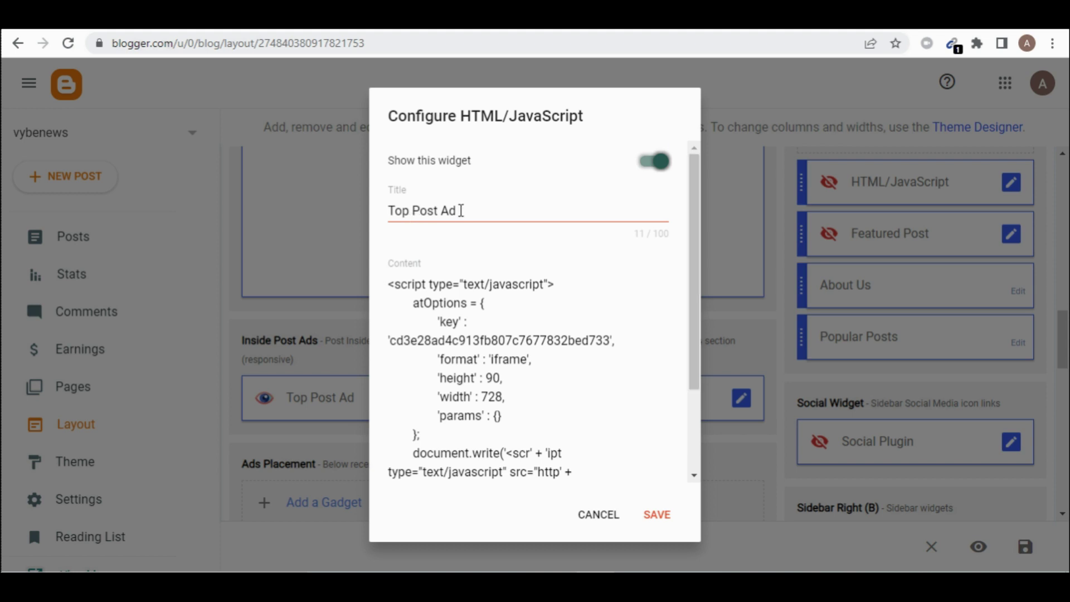
{"action": "left_click", "coordinate": [460, 210]}
{"action": "key", "text": "BackSpace"}
{"action": "key", "text": "BackSpace"}
{"action": "key", "text": "BackSpace"}
{"action": "key", "text": "BackSpace"}
{"action": "key", "text": "BackSpace"}
{"action": "key", "text": "BackSpace"}
{"action": "key", "text": "BackSpace"}
{"action": "key", "text": "BackSpace"}
{"action": "key", "text": "BackSpace"}
{"action": "key", "text": "BackSpace"}
{"action": "key", "text": "BackSpace"}
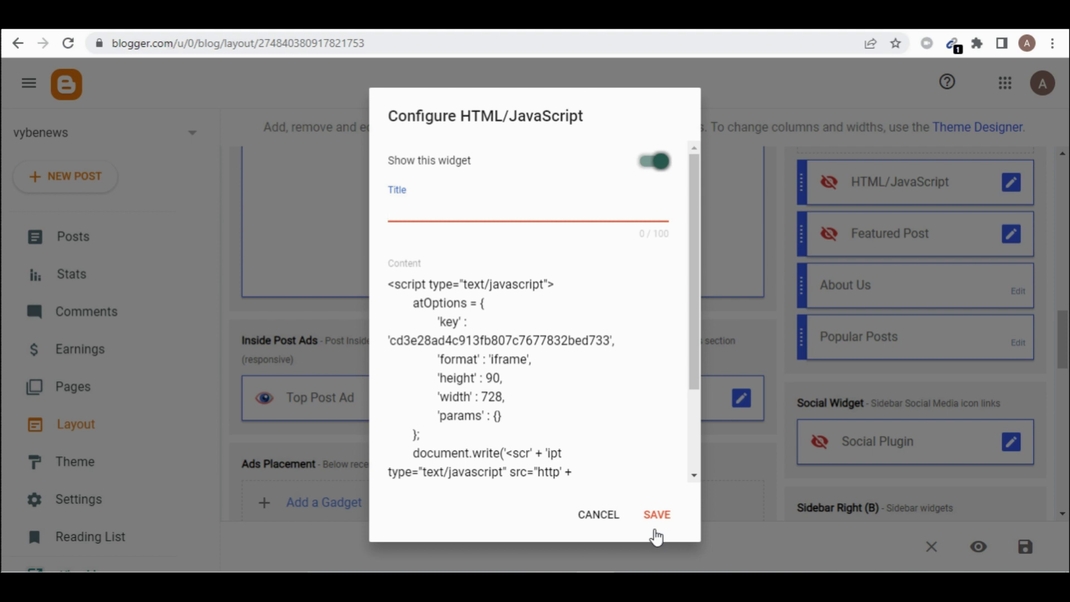
{"action": "left_click", "coordinate": [656, 516]}
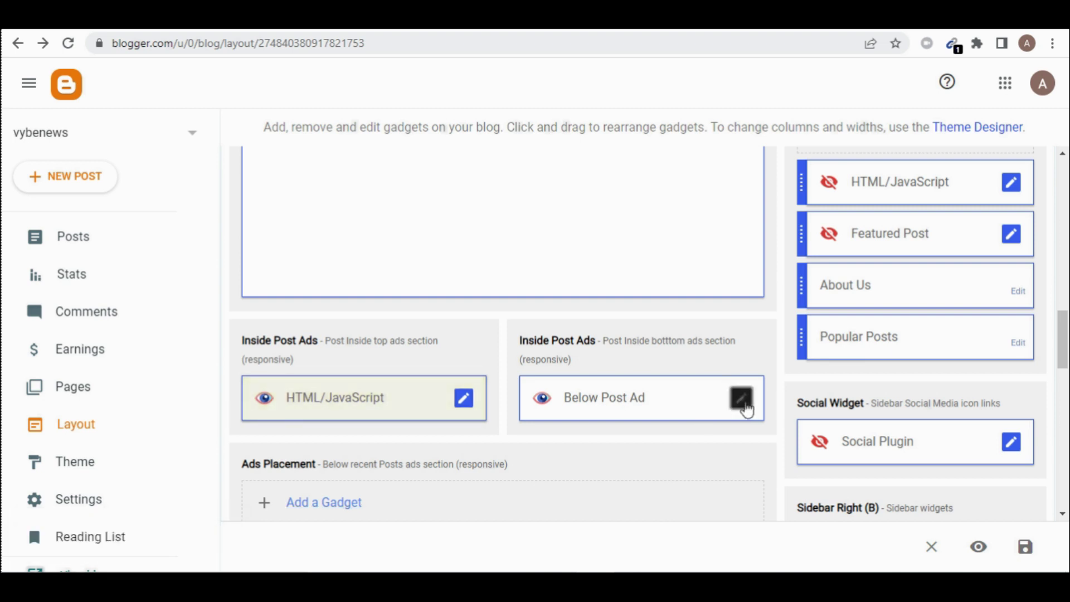
- Clear the Below Post Ad gadget's title and placeholder code, paste the Adsterra 728×90 script, and save
{"action": "left_click", "coordinate": [743, 402]}
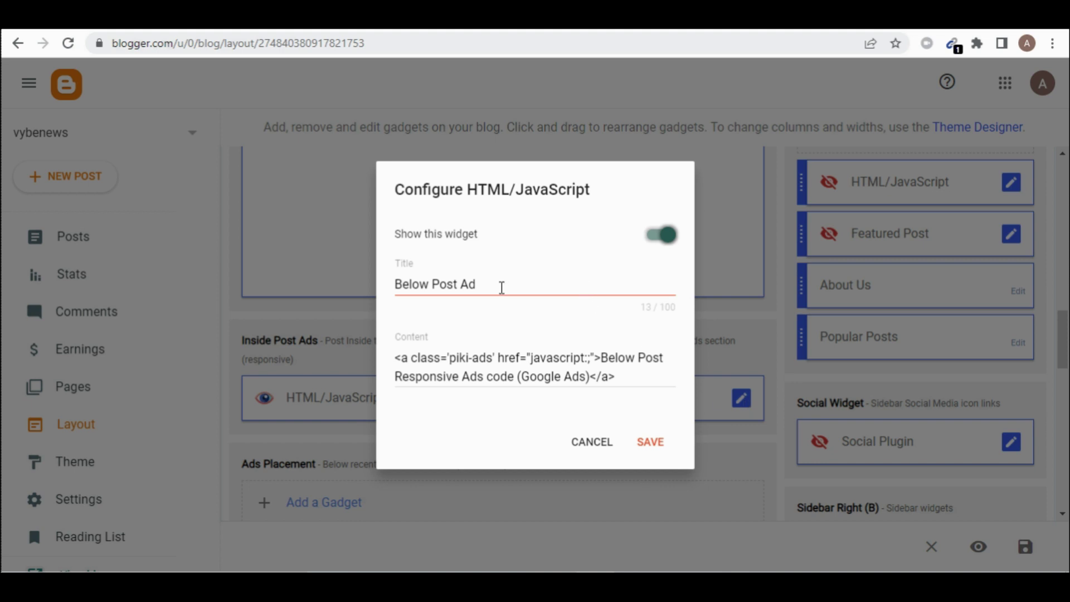
{"action": "left_click", "coordinate": [502, 287]}
{"action": "key", "text": "BackSpace"}
{"action": "key", "text": "BackSpace"}
{"action": "key", "text": "BackSpace"}
{"action": "key", "text": "BackSpace"}
{"action": "key", "text": "BackSpace"}
{"action": "key", "text": "BackSpace"}
{"action": "key", "text": "BackSpace"}
{"action": "key", "text": "BackSpace"}
{"action": "key", "text": "BackSpace"}
{"action": "key", "text": "BackSpace"}
{"action": "key", "text": "BackSpace"}
{"action": "key", "text": "BackSpace"}
{"action": "key", "text": "BackSpace"}
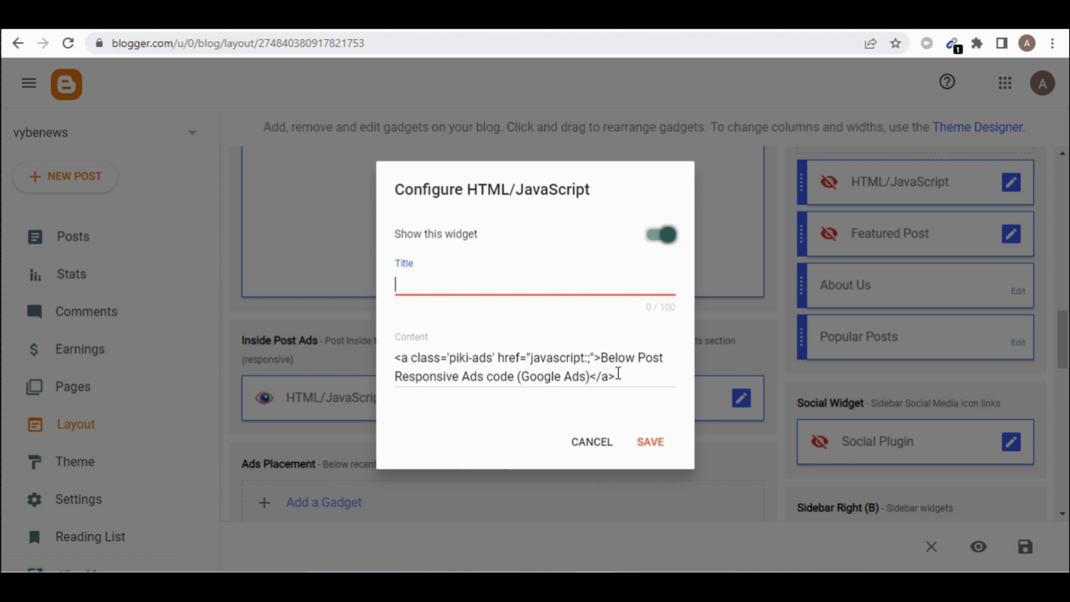
{"action": "left_click_drag", "start_coordinate": [616, 373], "coordinate": [377, 340]}
{"action": "key", "text": "BackSpace"}
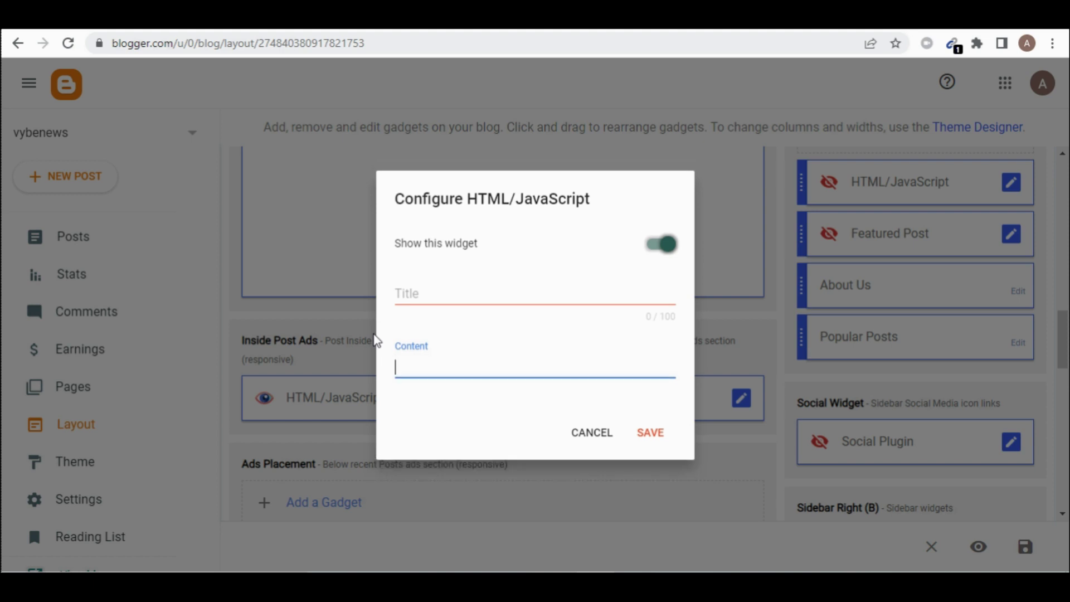
{"action": "type", "text": "<script type=\"text/javascript\"> \tatOptions = { \t\t'key' : 'cd3e28ad4c913fb807c7677832bed733', \t\t'format' : 'iframe', \t\t'height' : 90, \t\t'width' : 728, \t\t'params' : {} \t}; \tdocument.write('<scr' + 'ipt type=\"text/javascript\" src=\"http' + (location.protocol === 'https:' ? 's' : '') + '://www.profitabledisplayformat.com/cd3e28ad4c913fb807c7677832bed733/invoke.js\"></scr' + 'ipt>'); </script>"}
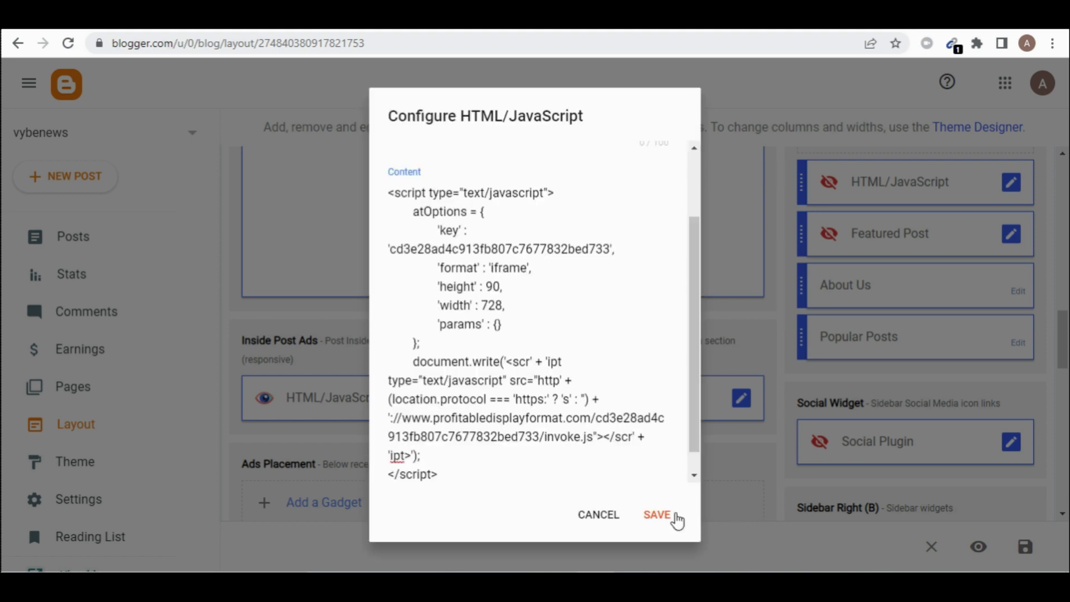
{"action": "left_click", "coordinate": [664, 511]}
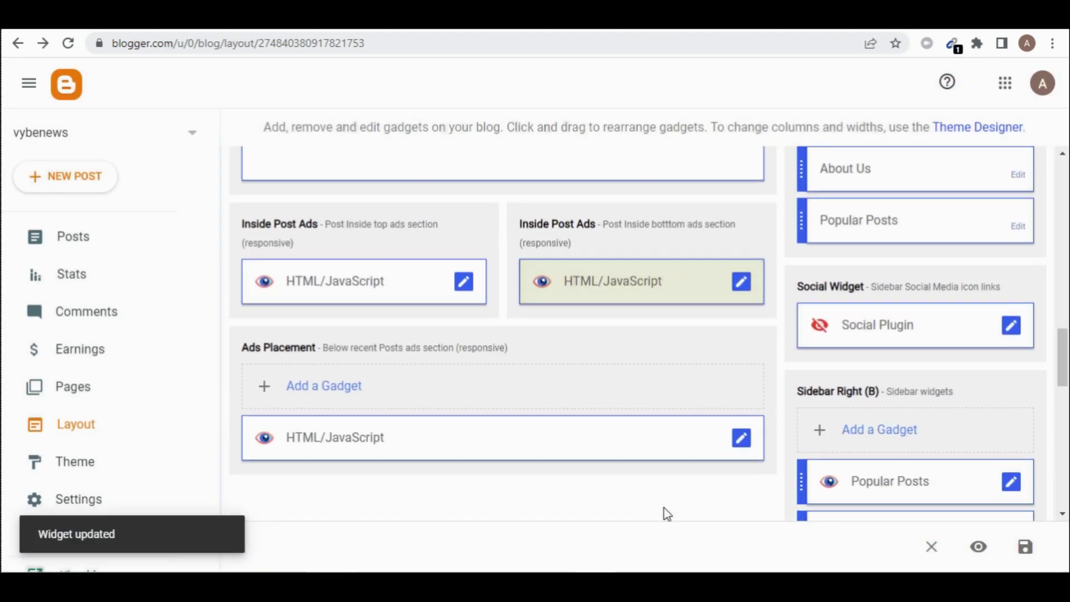
- Replace the Ads Placement gadget's placeholder content with the pasted Adsterra 728×90 script and save it
{"action": "scroll", "coordinate": [664, 507], "scroll_direction": "down", "scroll_amount": 1}
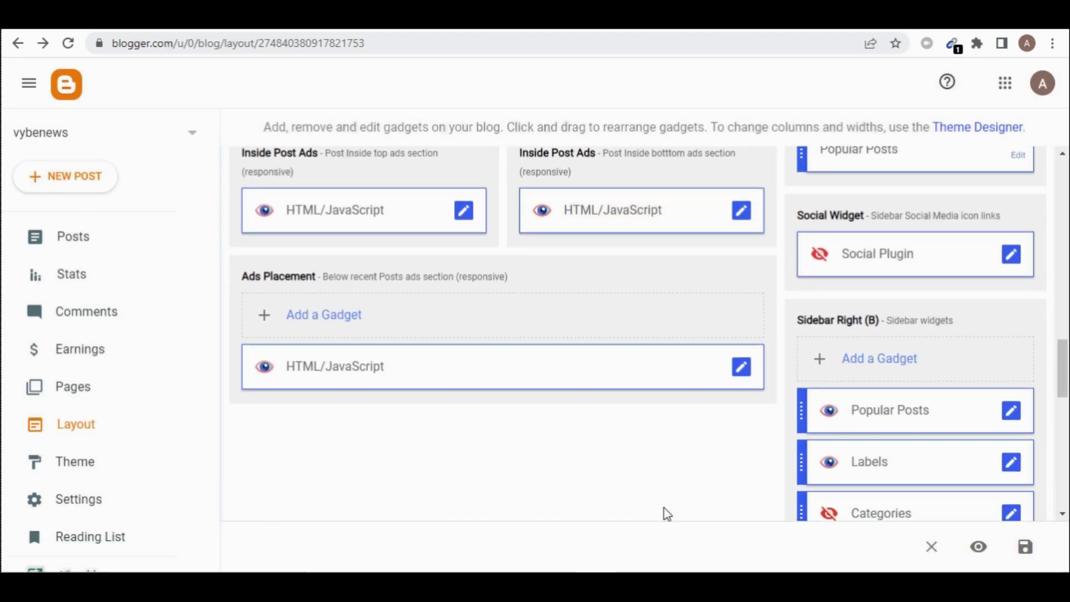
{"action": "left_click", "coordinate": [742, 370]}
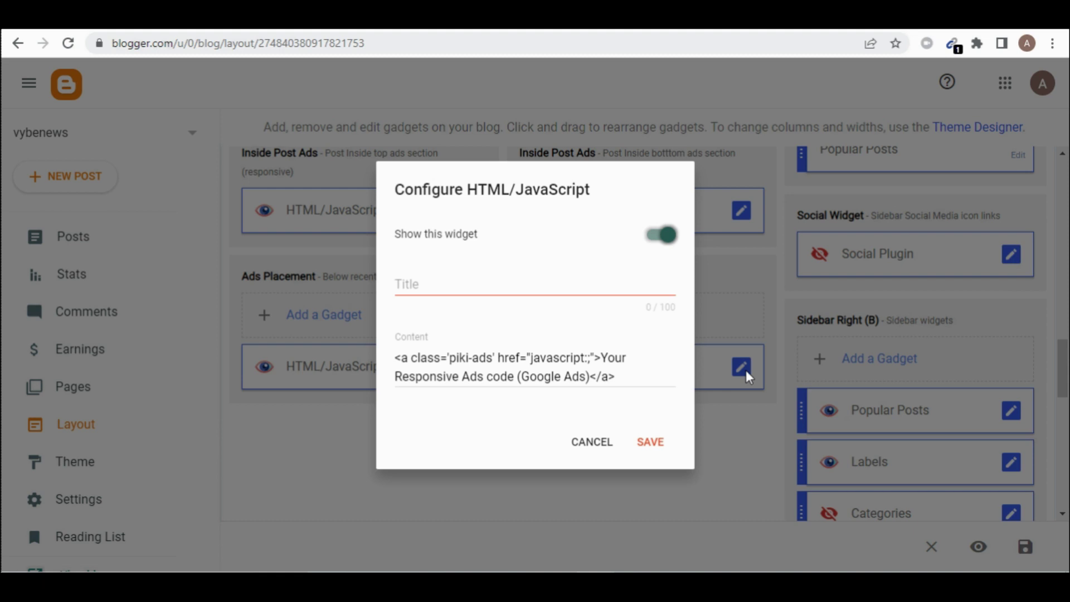
{"action": "left_click_drag", "start_coordinate": [639, 374], "coordinate": [181, 350]}
{"action": "key", "text": "BackSpace"}
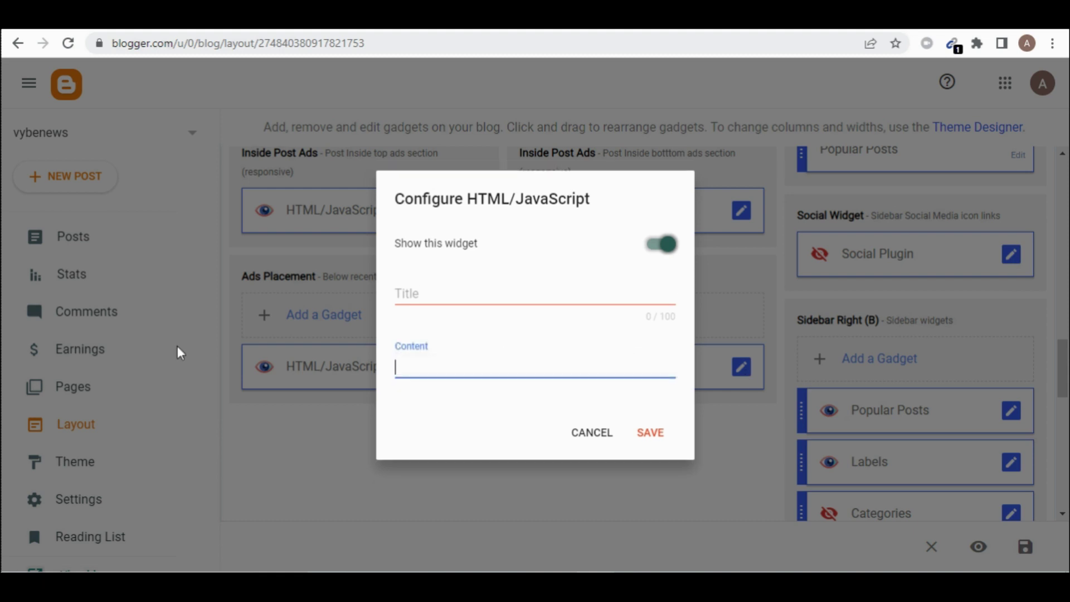
{"action": "type", "text": "<script type=\"text/javascript\"> \tatOptions = { \t\t'key' : 'cd3e28ad4c913fb807c7677832bed733', \t\t'format' : 'iframe', \t\t'height' : 90, \t\t'width' : 728, \t\t'params' : {} \t}; \tdocument.write('<scr' + 'ipt type=\"text/javascript\" src=\"http' + (location.protocol === 'https:' ? 's' : '') + '://www.profitabledisplayformat.com/cd3e28ad4c913fb807c7677832bed733/invoke.js\"></scr' + 'ipt>'); </script>"}
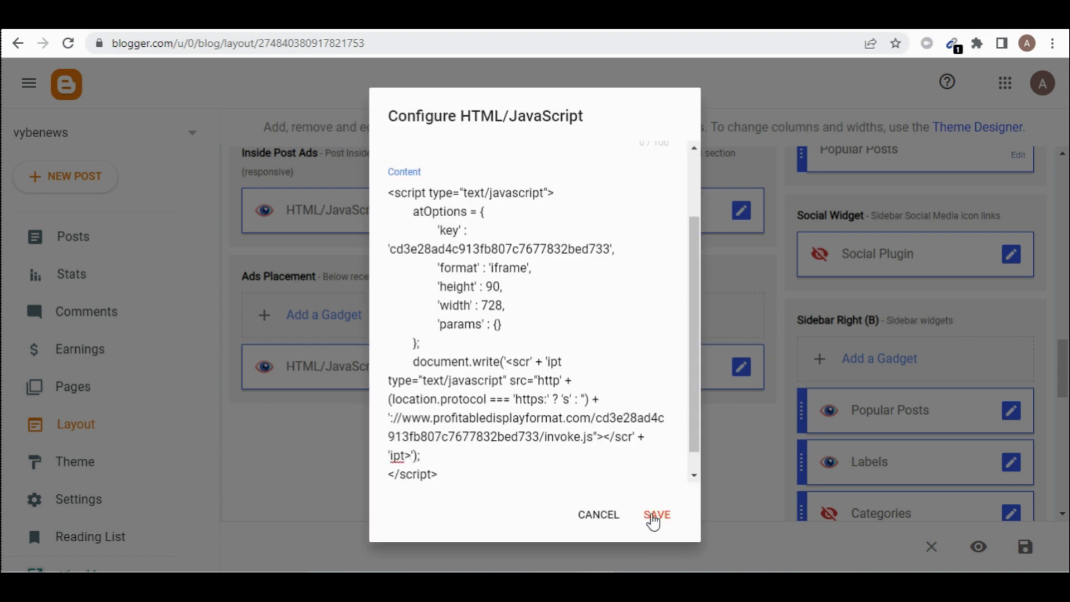
{"action": "left_click", "coordinate": [654, 517]}
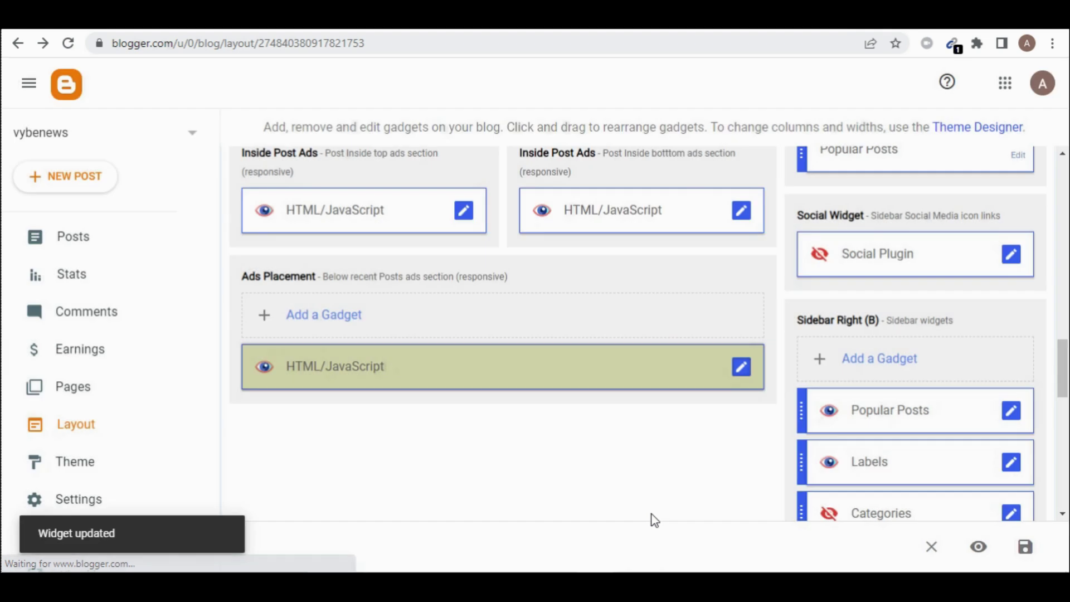
- Replace the footer Ads Placement gadget's placeholder code with the Adsterra 728×90 script and save it
{"action": "scroll", "coordinate": [655, 513], "scroll_direction": "down", "scroll_amount": 2}
{"action": "scroll", "coordinate": [655, 519], "scroll_direction": "down", "scroll_amount": 2}
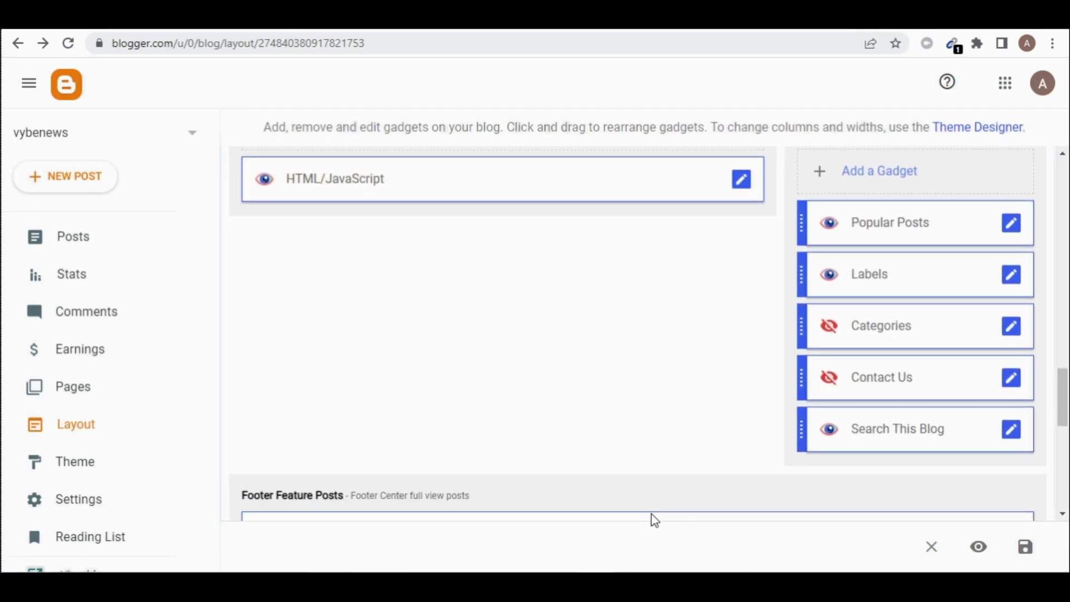
{"action": "scroll", "coordinate": [655, 519], "scroll_direction": "down", "scroll_amount": 5}
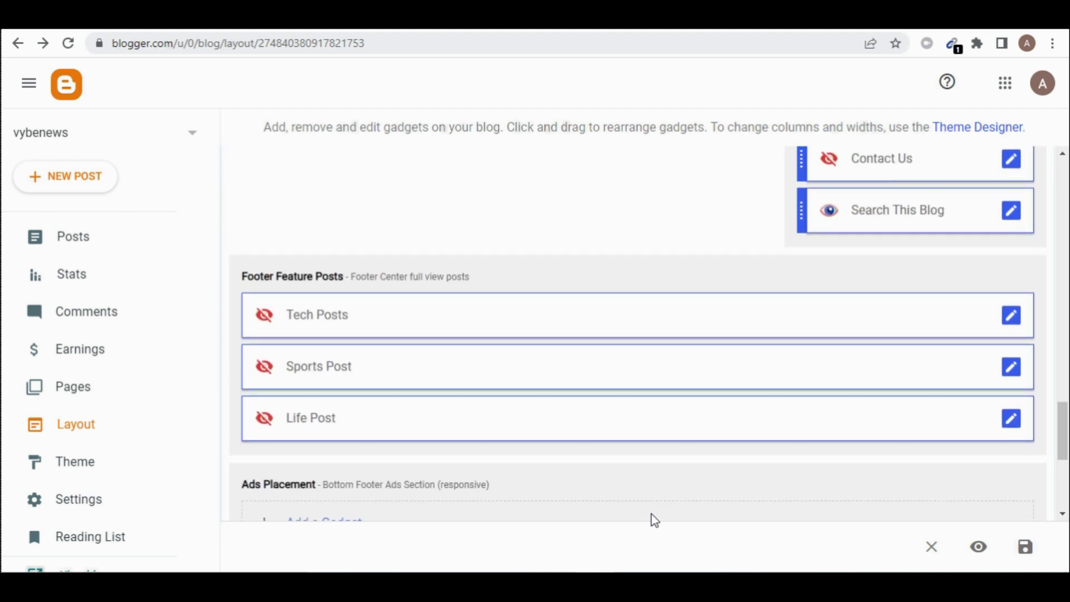
{"action": "scroll", "coordinate": [653, 521], "scroll_direction": "down", "scroll_amount": 6}
{"action": "scroll", "coordinate": [652, 515], "scroll_direction": "up", "scroll_amount": 3}
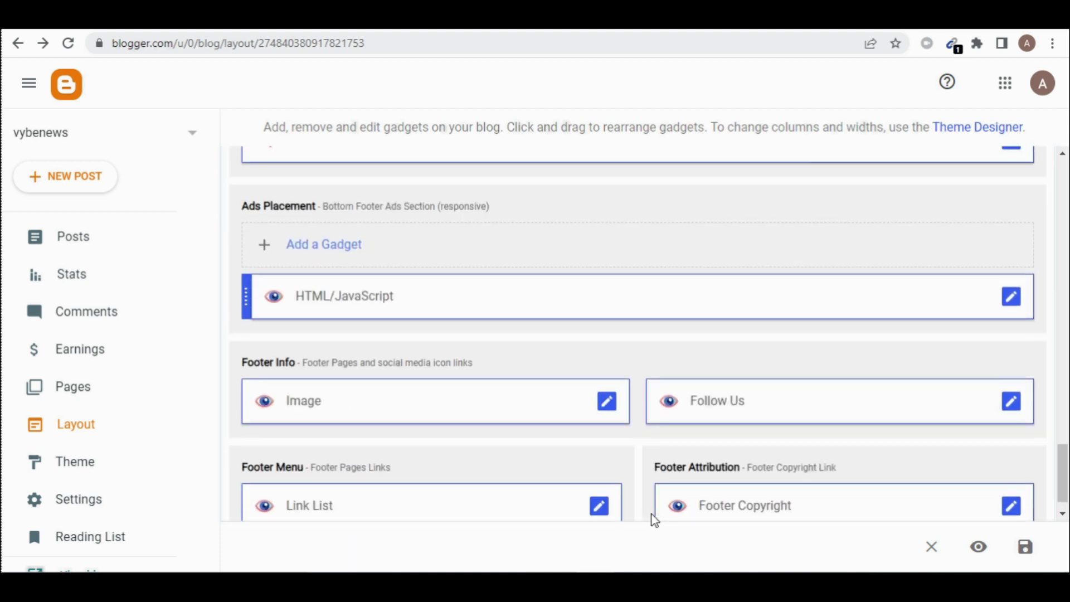
{"action": "scroll", "coordinate": [653, 518], "scroll_direction": "up", "scroll_amount": 1}
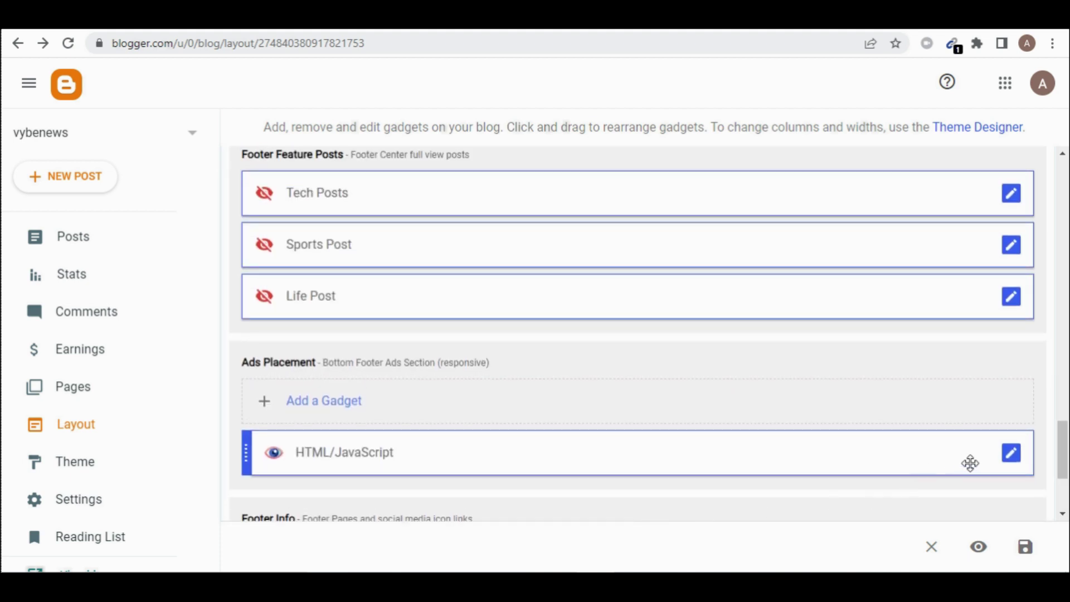
{"action": "left_click", "coordinate": [1015, 460]}
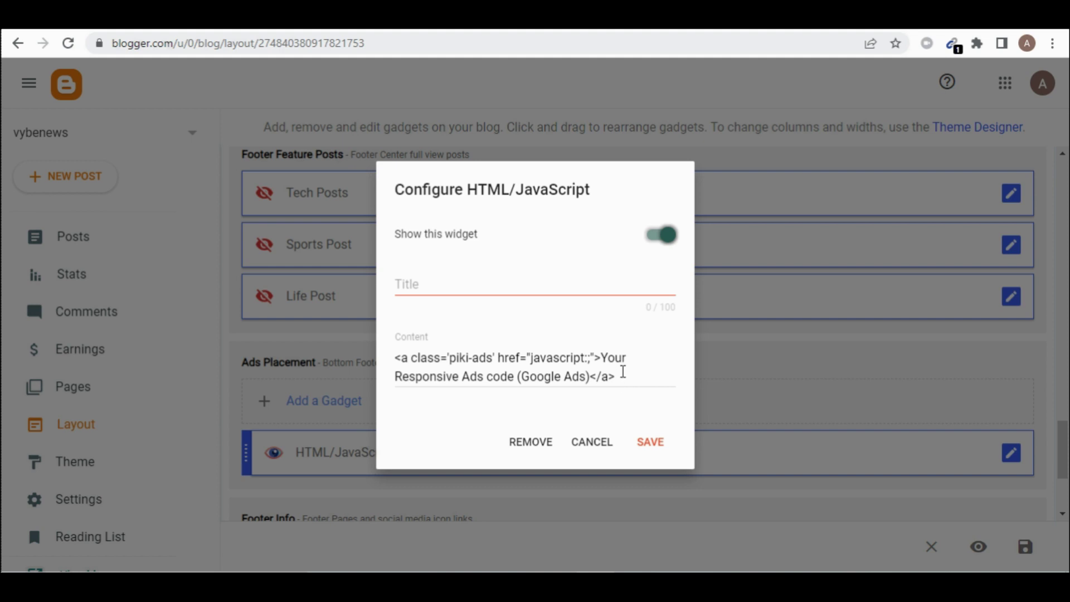
{"action": "left_click_drag", "start_coordinate": [625, 370], "coordinate": [327, 342]}
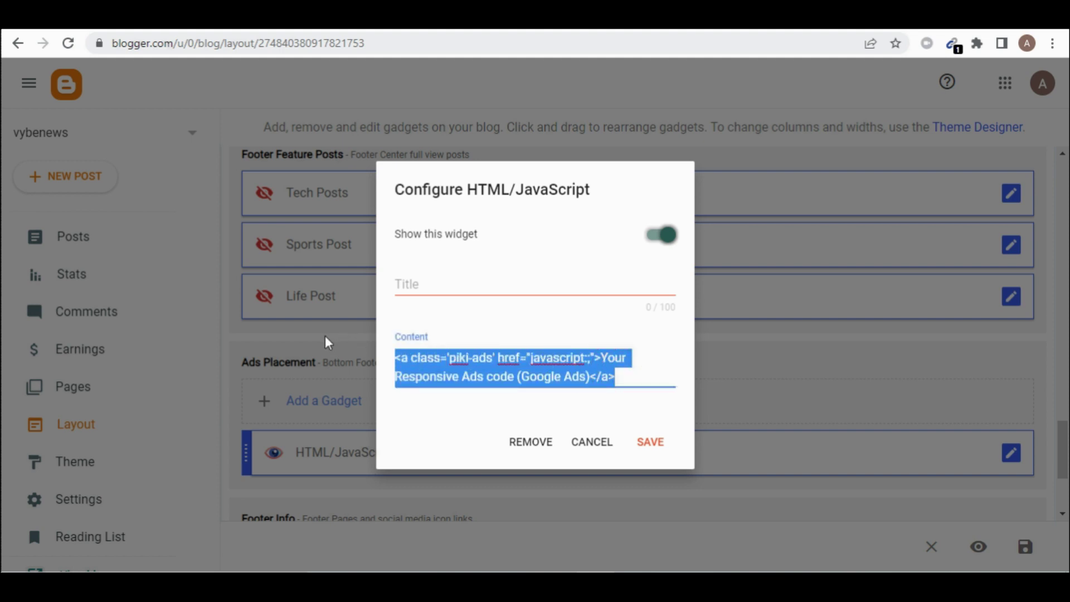
{"action": "key", "text": "BackSpace"}
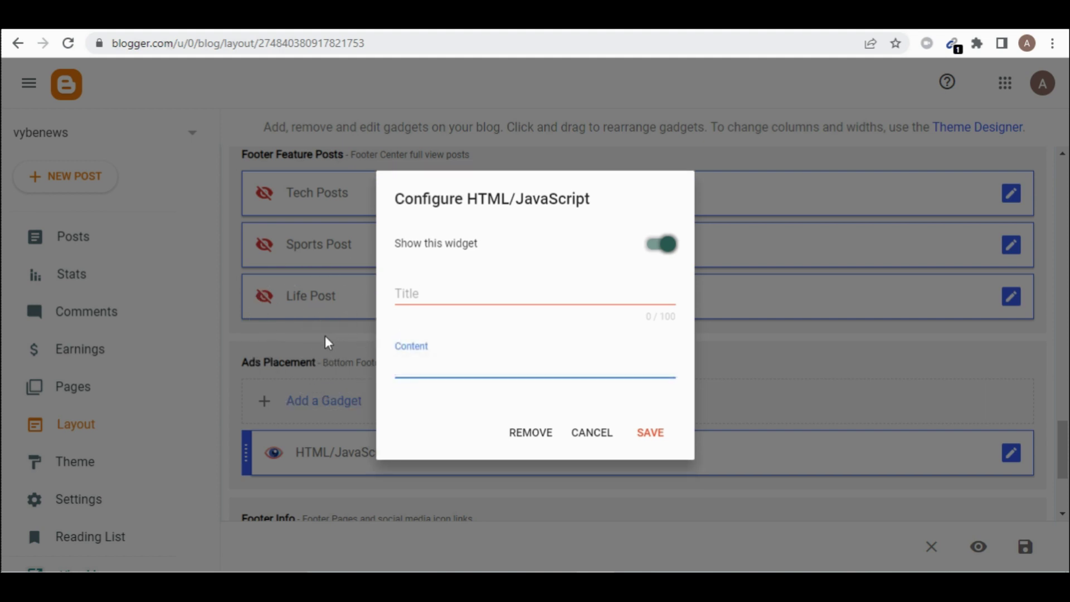
{"action": "type", "text": "<script type=\"text/javascript\"> \tatOptions = { \t\t'key' : 'cd3e28ad4c913fb807c7677832bed733', \t\t'format' : 'iframe', \t\t'height' : 90, \t\t'width' : 728, \t\t'params' : {} \t}; \tdocument.write('<scr' + 'ipt type=\"text/javascript\" src=\"http' + (location.protocol === 'https:' ? 's' : '') + '://www.profitabledisplayformat.com/cd3e28ad4c913fb807c7677832bed733/invoke.js\"></scr' + 'ipt>'); </script>"}
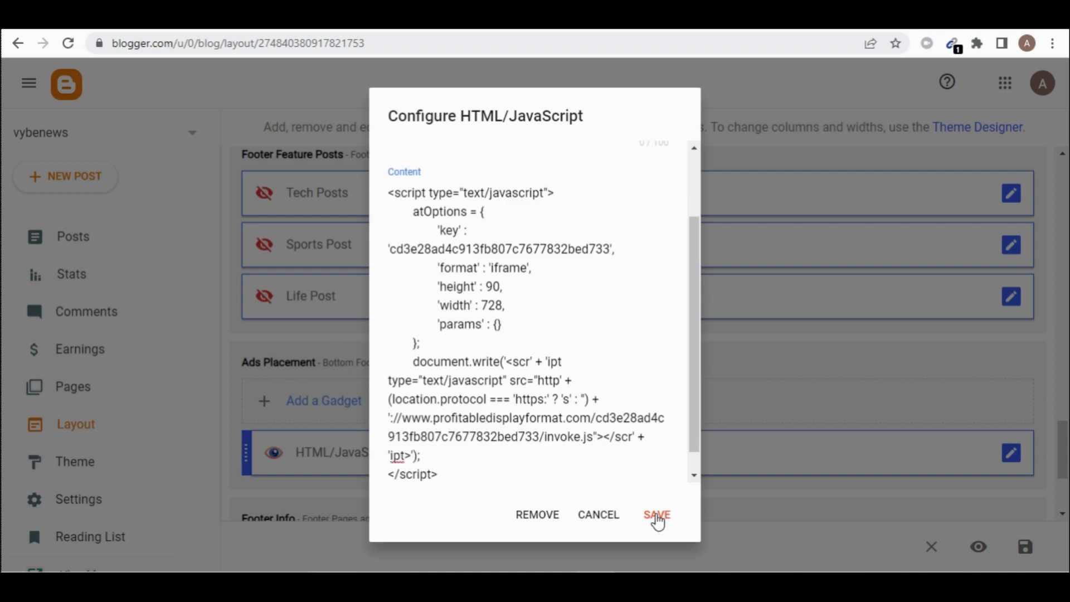
{"action": "left_click", "coordinate": [657, 516]}
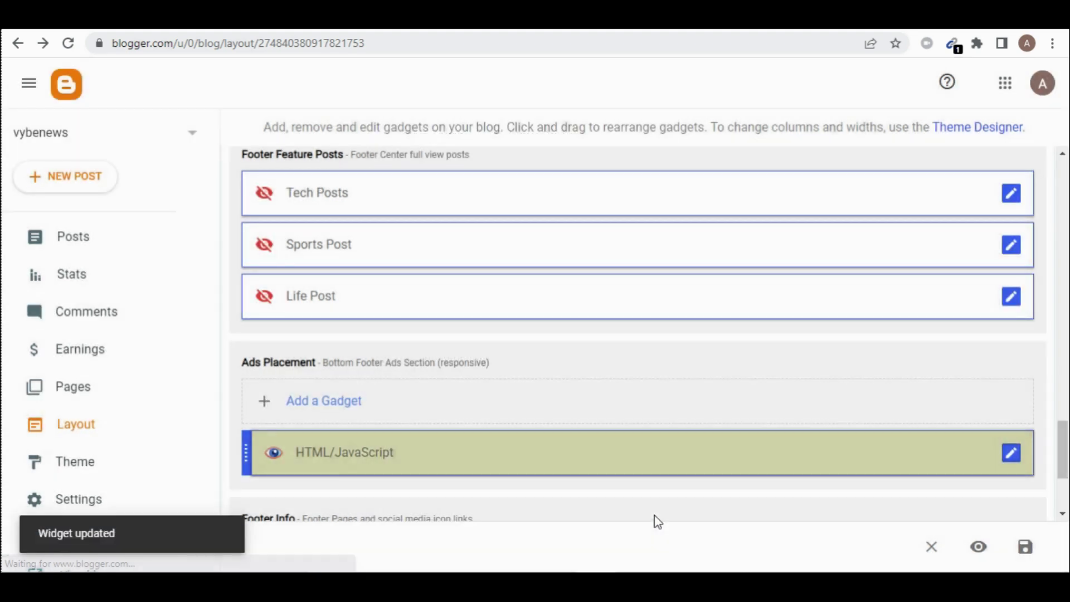
- Save all the Blogger layout changes
{"action": "scroll", "coordinate": [654, 515], "scroll_direction": "down", "scroll_amount": 3}
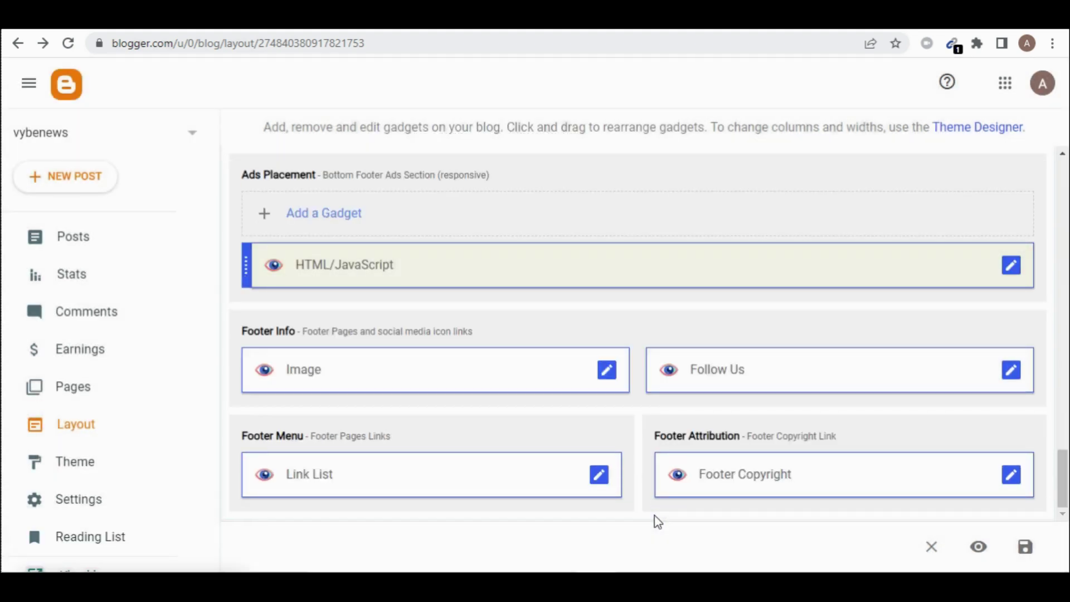
{"action": "scroll", "coordinate": [654, 514], "scroll_direction": "up", "scroll_amount": 8}
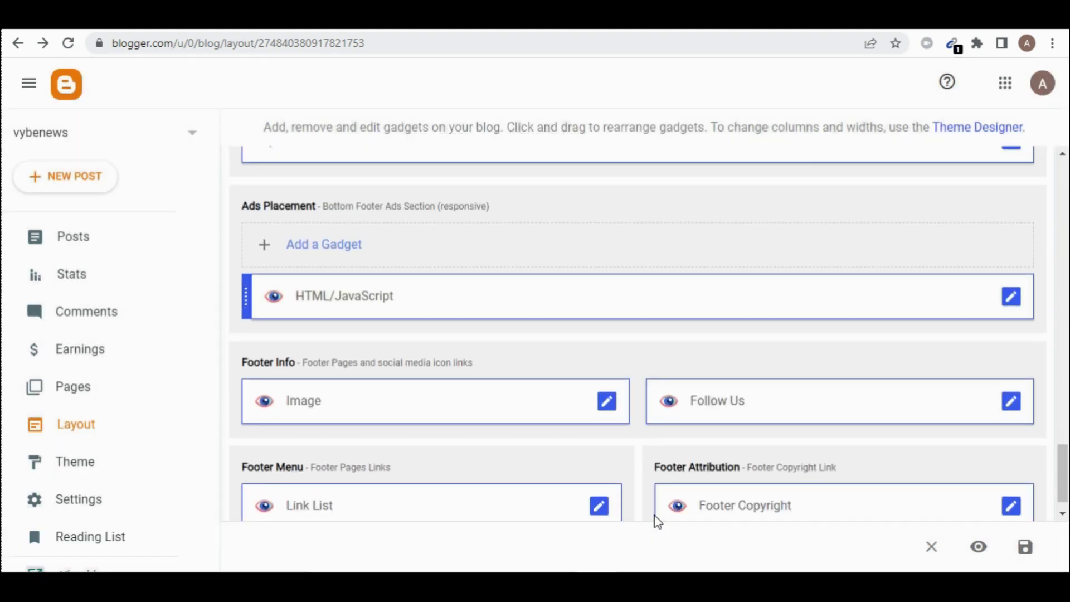
{"action": "scroll", "coordinate": [654, 514], "scroll_direction": "up", "scroll_amount": 10}
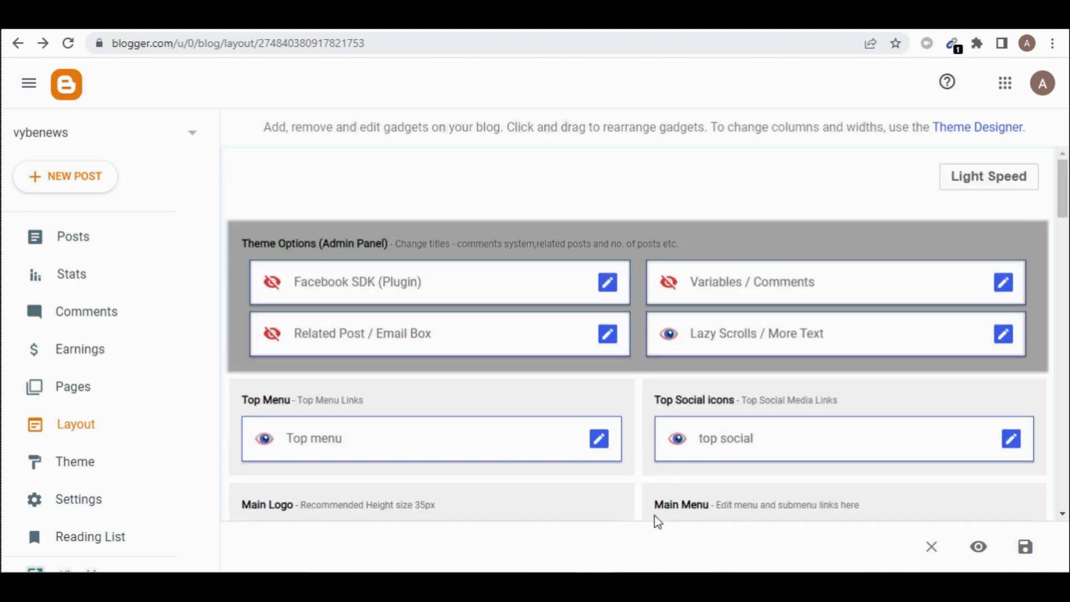
{"action": "left_click", "coordinate": [1026, 553]}
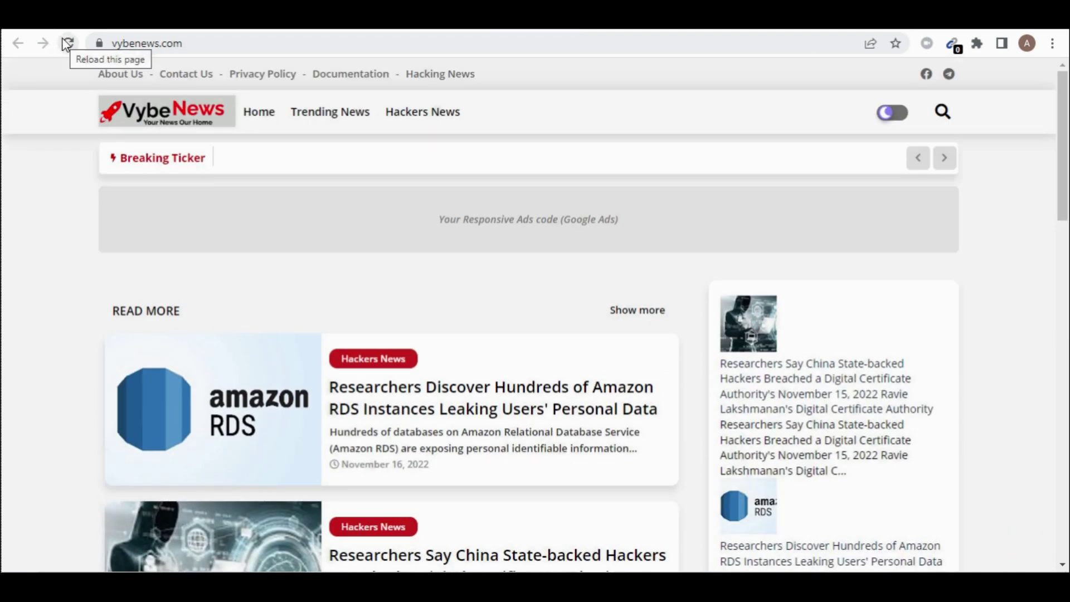
- Reload the vybenews.com homepage and scroll through it to check the Exness and Android Games banners
{"action": "left_click", "coordinate": [67, 43]}
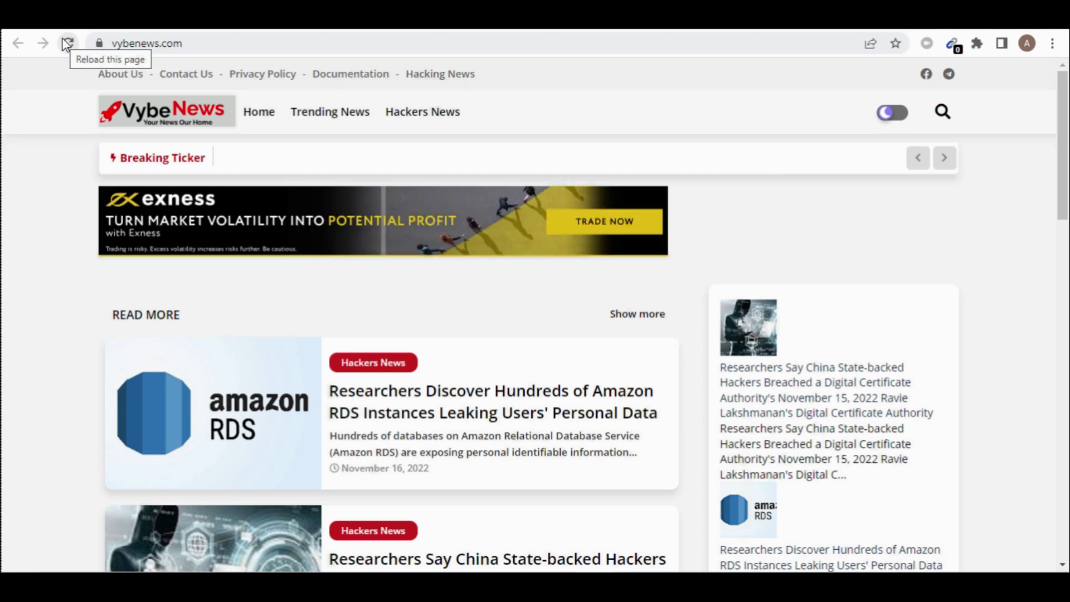
{"action": "key", "text": "Down"}
{"action": "key", "text": "Down"}
{"action": "key", "text": "Down"}
{"action": "key", "text": "Down"}
{"action": "key", "text": "Down"}
{"action": "key", "text": "Down"}
{"action": "key", "text": "Down"}
{"action": "key", "text": "Down"}
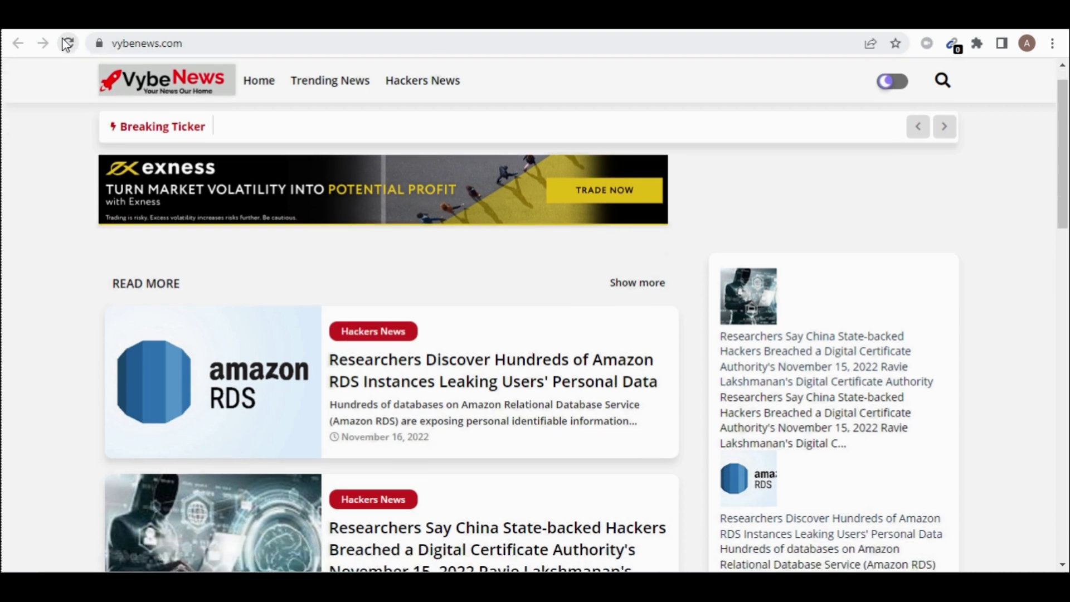
{"action": "key", "text": "Up"}
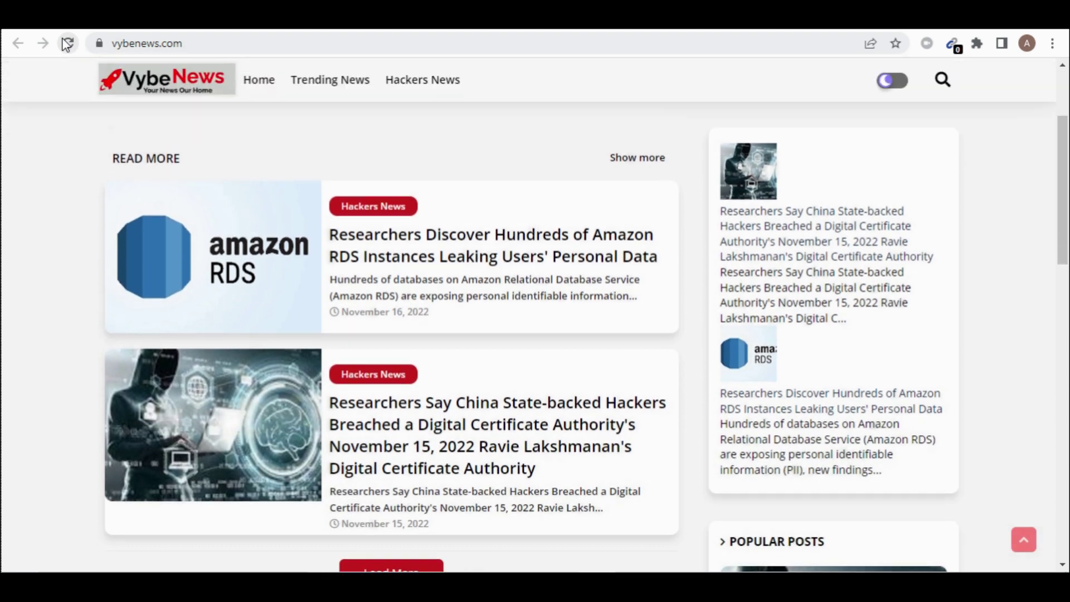
{"action": "key", "text": "Up"}
{"action": "key", "text": "Up"}
{"action": "key", "text": "Up"}
{"action": "key", "text": "Up"}
{"action": "key", "text": "Up"}
{"action": "key", "text": "Up"}
{"action": "key", "text": "Up"}
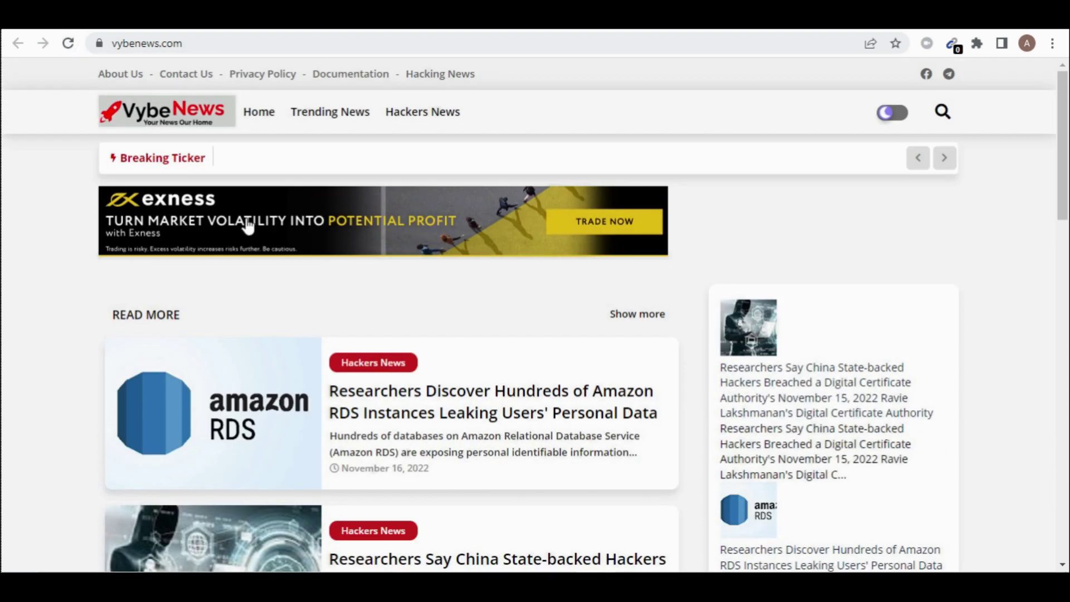
{"action": "scroll", "coordinate": [193, 145], "scroll_direction": "down", "scroll_amount": 2}
{"action": "scroll", "coordinate": [192, 146], "scroll_direction": "down", "scroll_amount": 7}
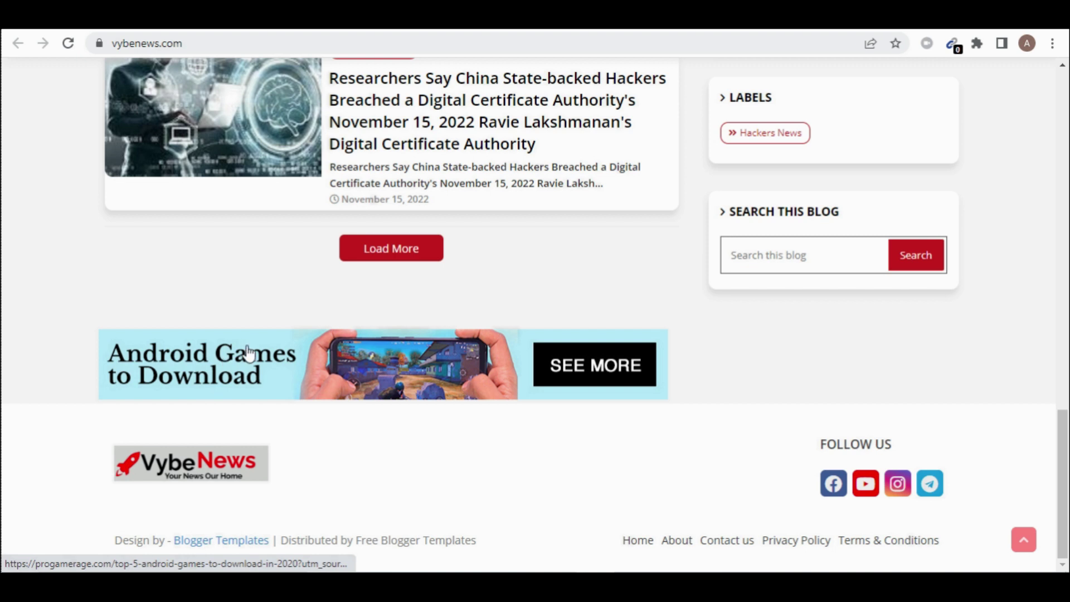
{"action": "scroll", "coordinate": [249, 352], "scroll_direction": "up", "scroll_amount": 3}
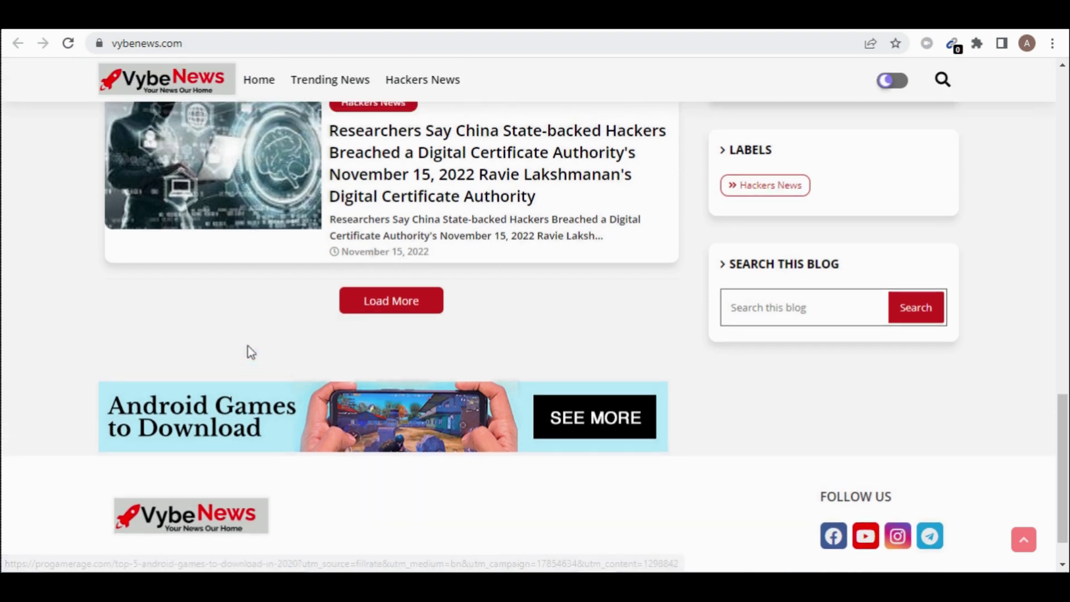
{"action": "scroll", "coordinate": [248, 353], "scroll_direction": "up", "scroll_amount": 5}
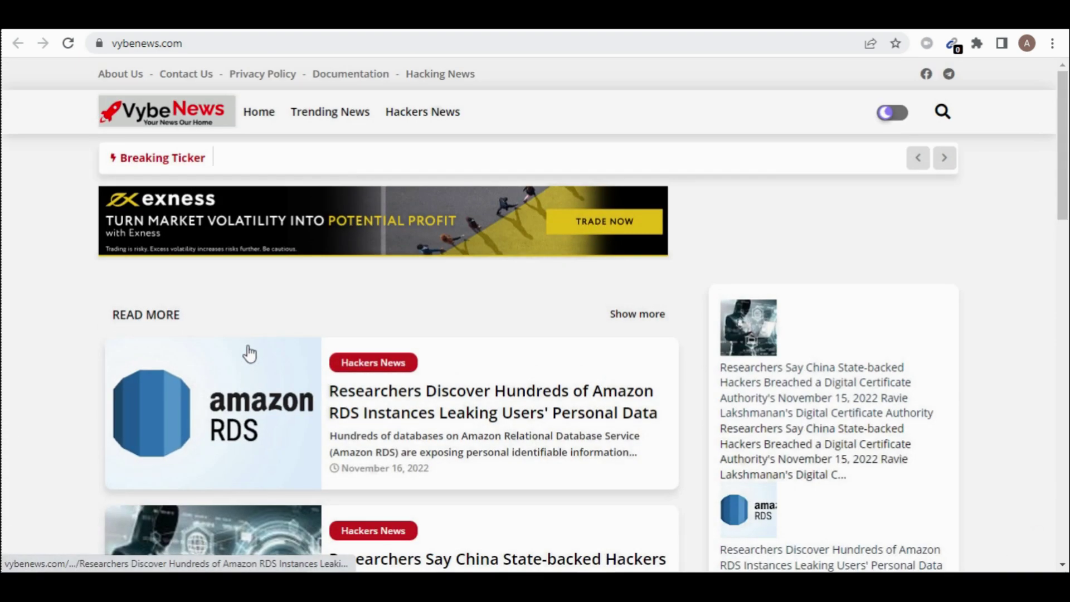